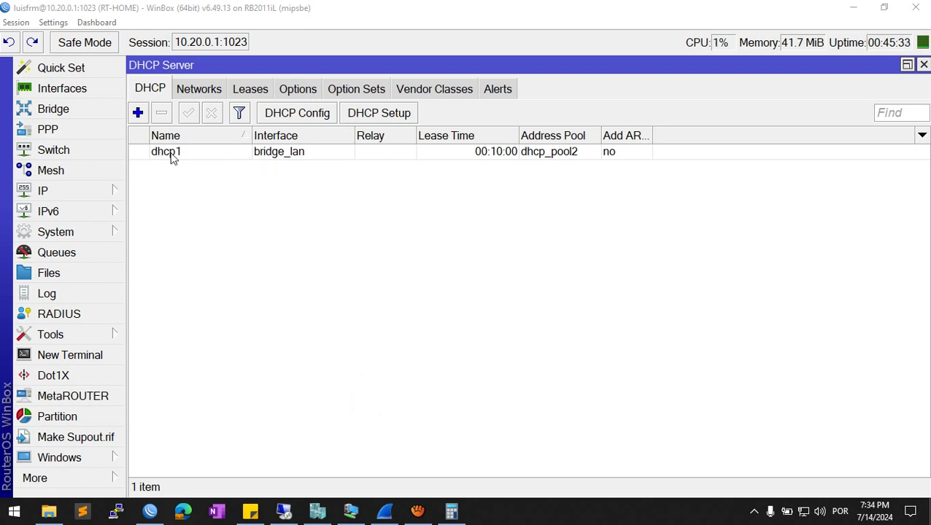
Review the DHCP networks and leases, then look over the vmtest console, Hyper-V Manager and Wireshark before returning to WinBox's DHCP server list.
click(199, 90)
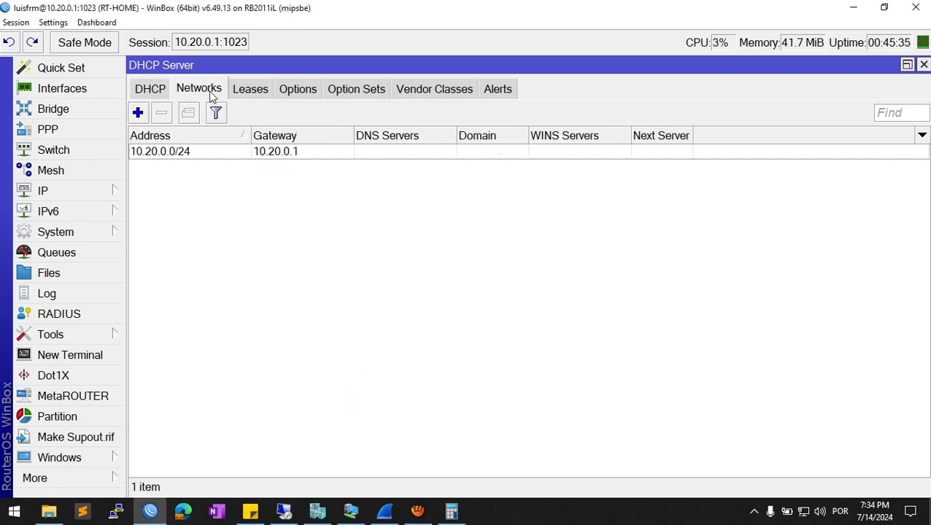
click(250, 91)
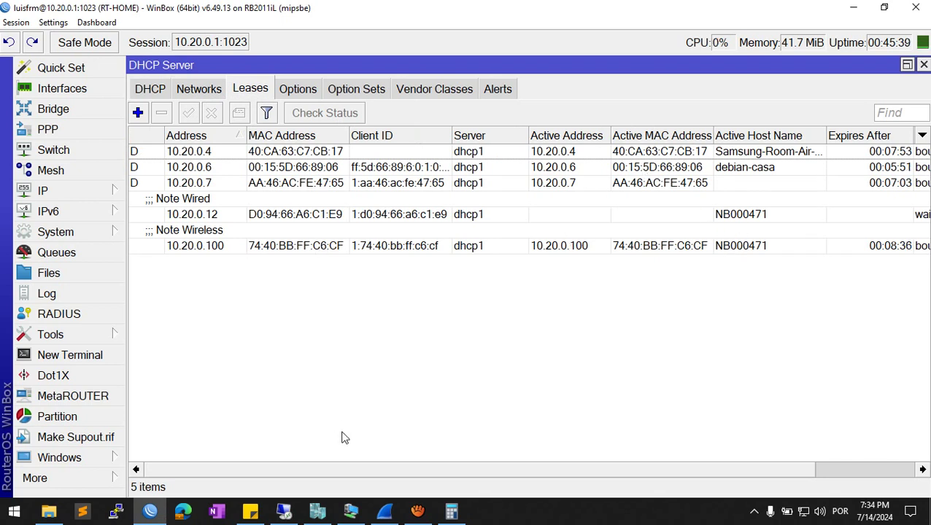
click(352, 513)
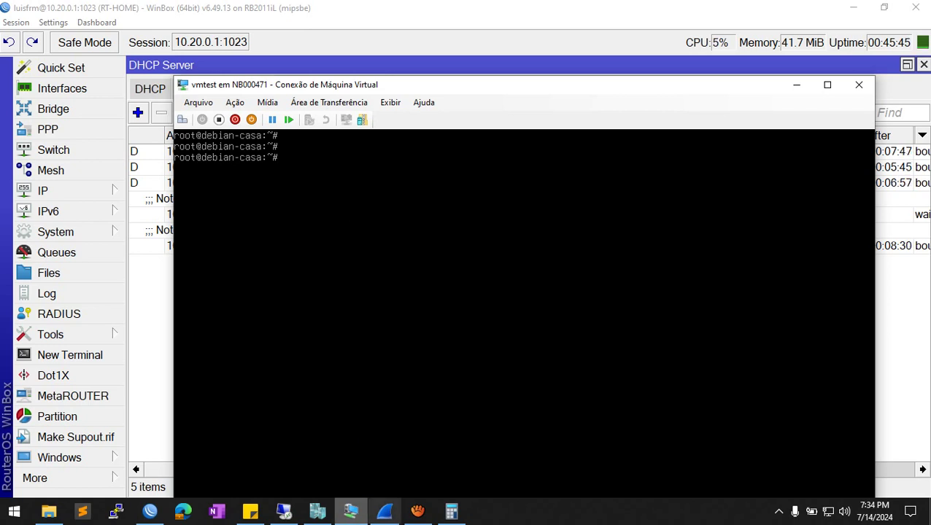
click(318, 513)
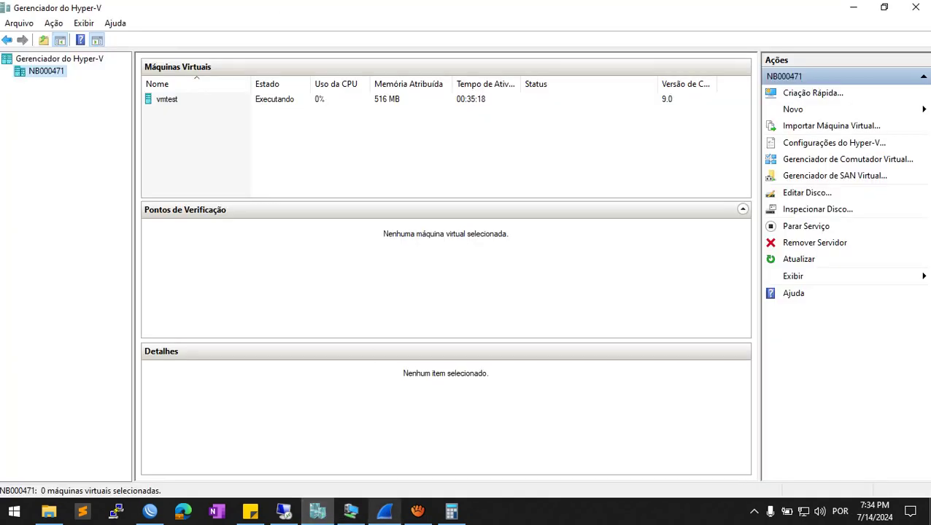
click(384, 510)
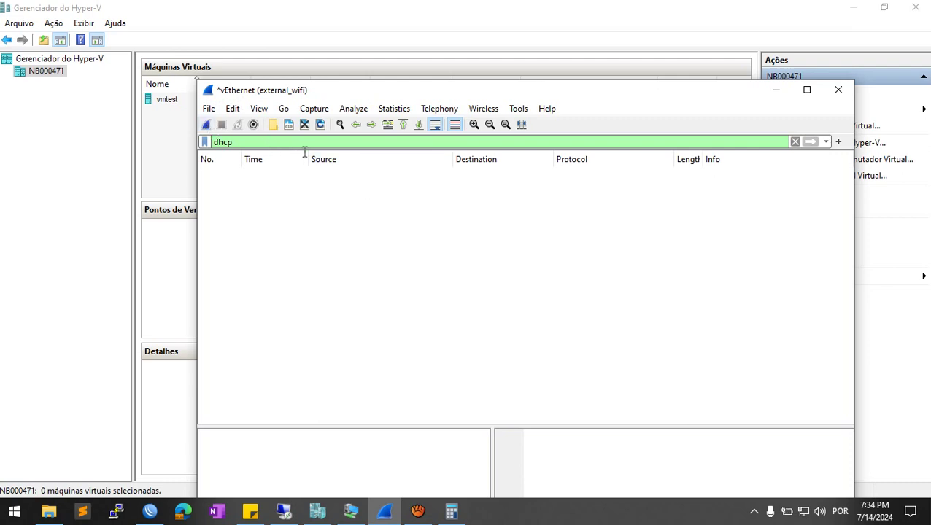
click(384, 511)
click(151, 513)
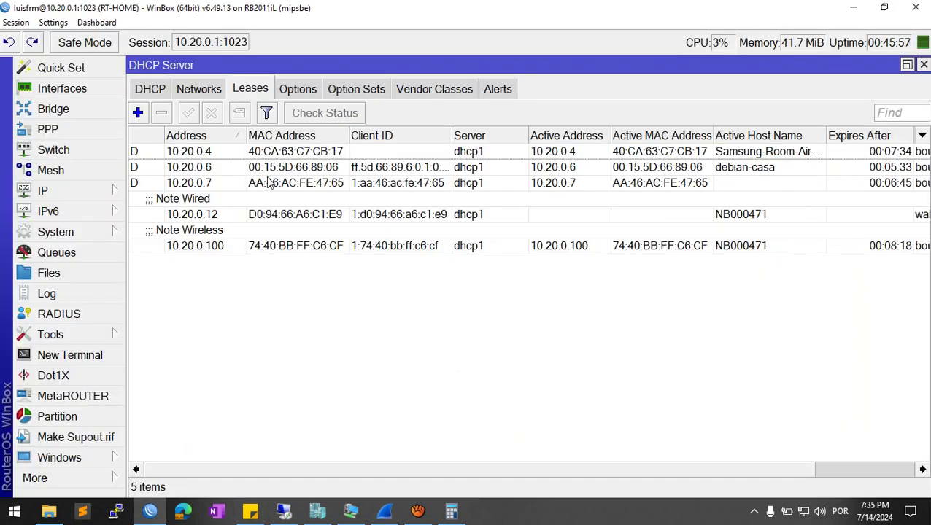
click(156, 91)
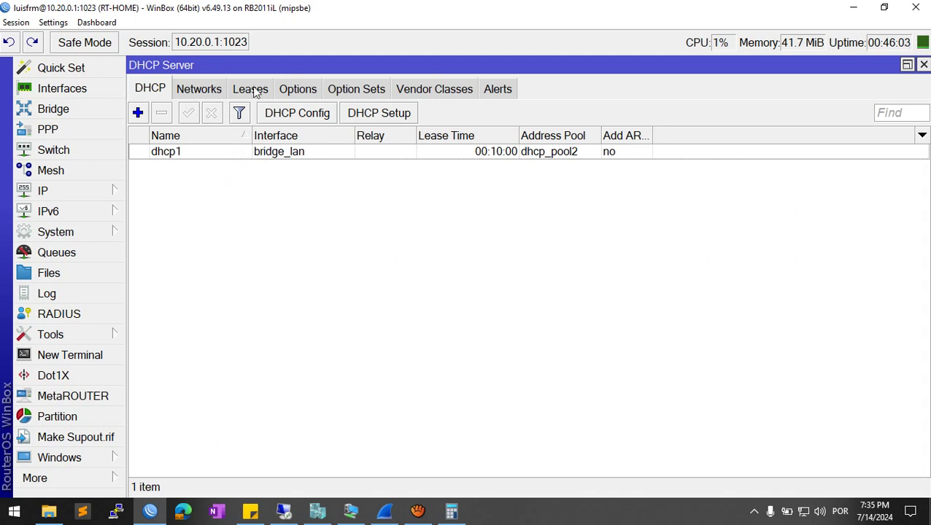
Start a new DHCP option named option26 with code 26.
click(292, 90)
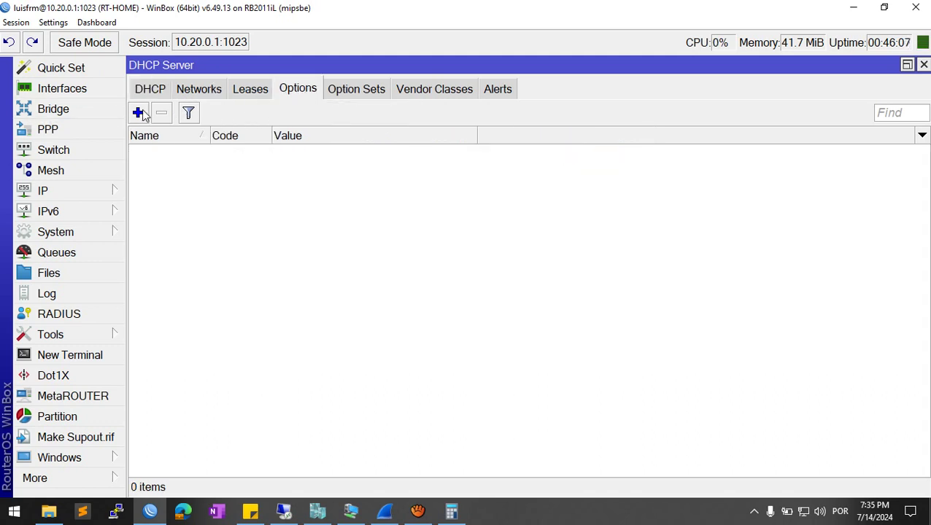
click(138, 112)
click(600, 278)
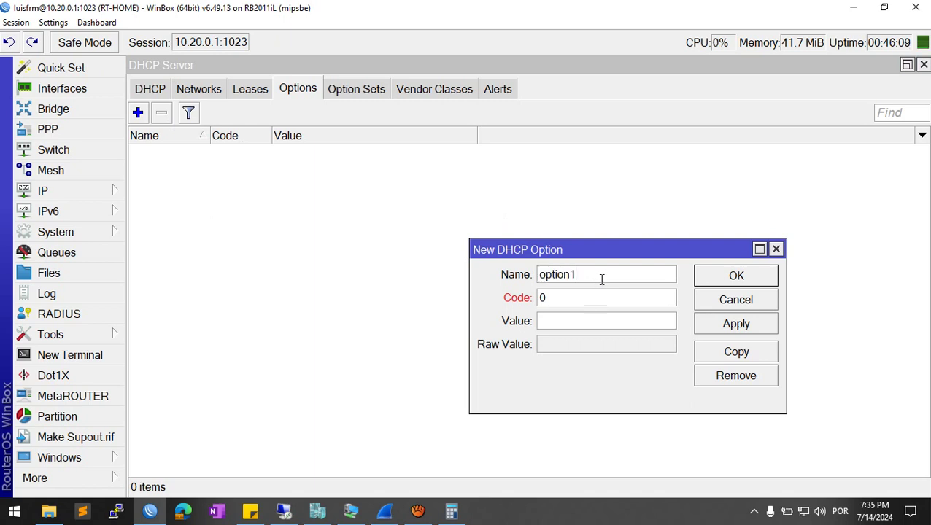
key(BackSpace)
text(26)
key(Tab)
text(26)
key(Tab)
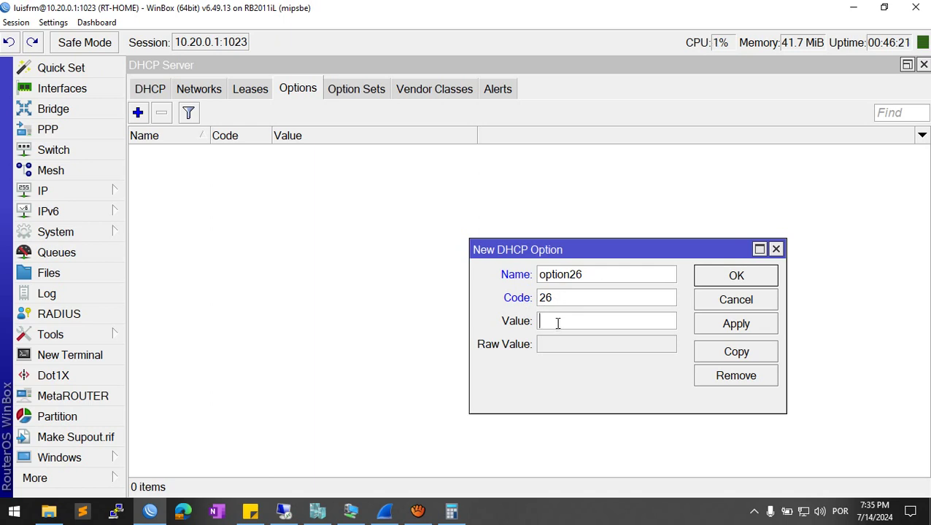
Switch to the vmtest virtual machine console and run ifconfig eth0 to check the interface's MTU.
click(452, 511)
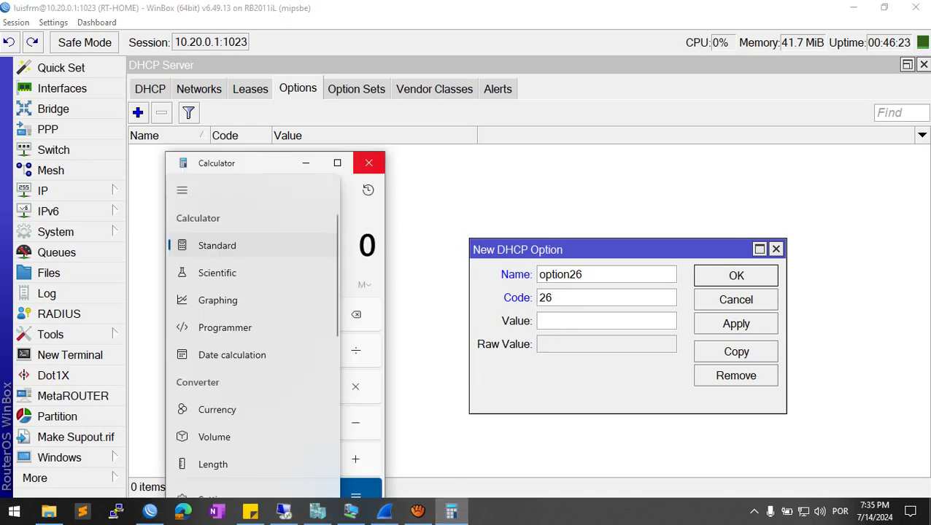
click(217, 245)
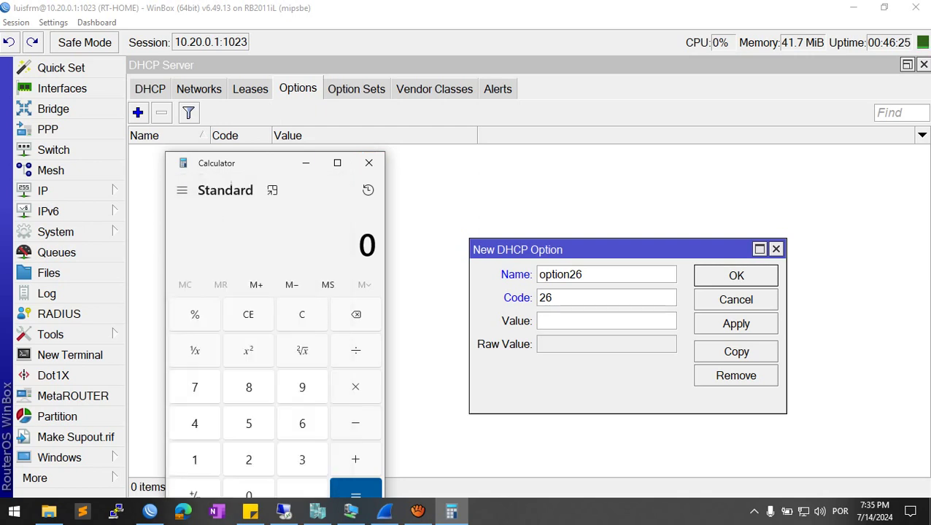
click(351, 510)
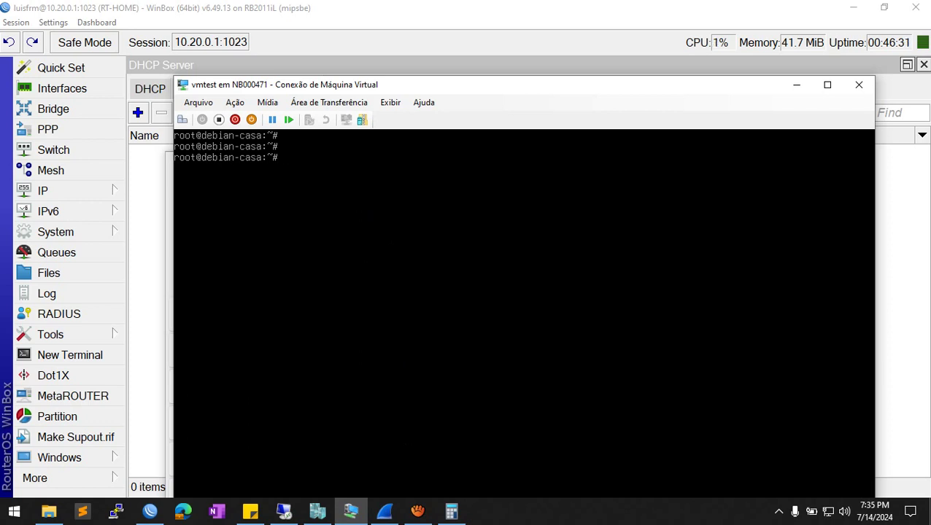
key(Return)
key(Return)
key(Return)
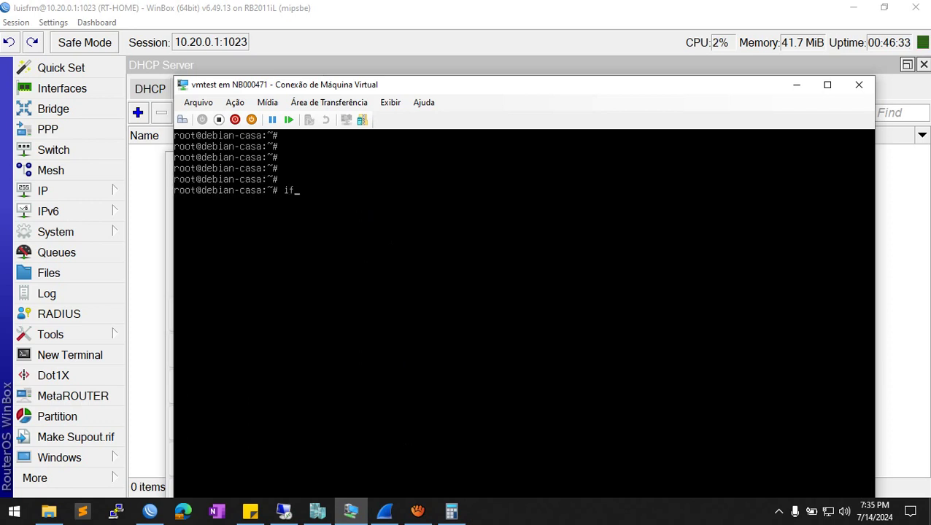
text(ifconfig eth0)
key(Return)
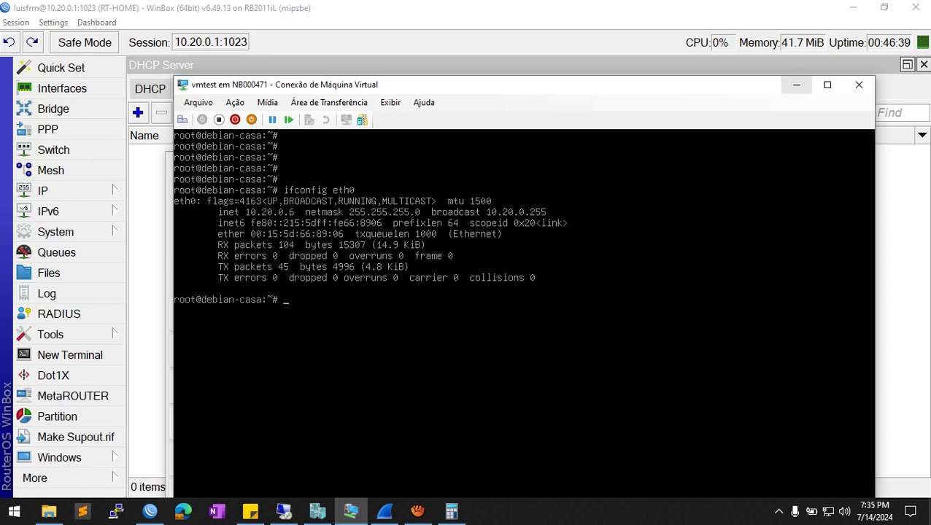
click(796, 84)
Switch to Calculator and convert decimal 1300 to hexadecimal in Programmer mode.
click(571, 321)
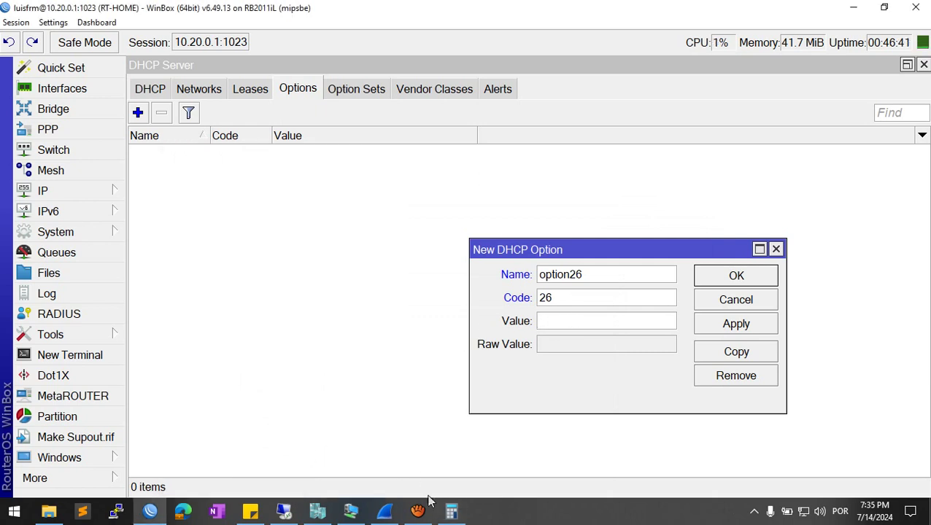
click(447, 511)
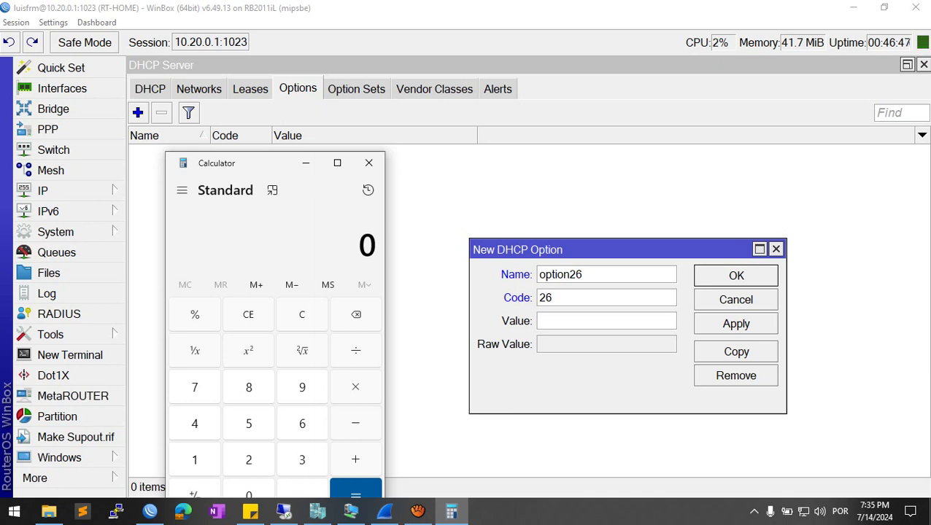
click(181, 189)
click(225, 327)
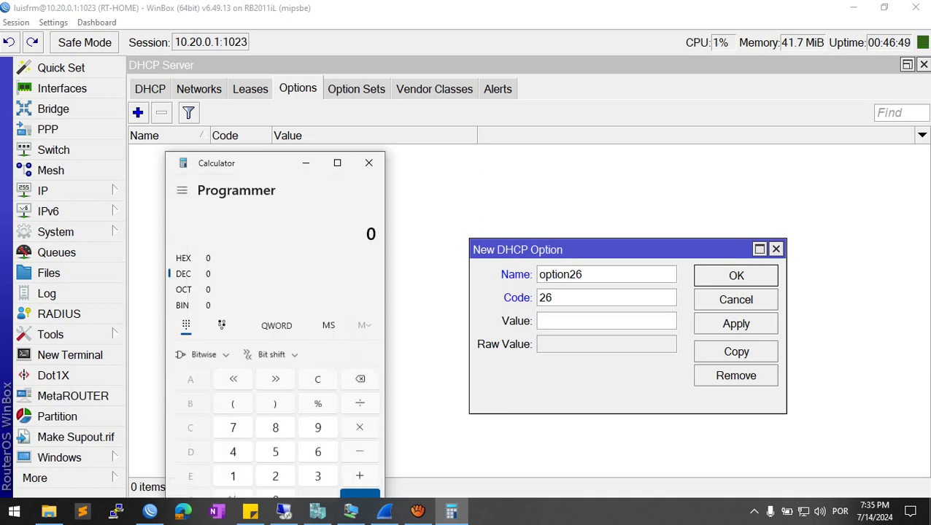
text(1300)
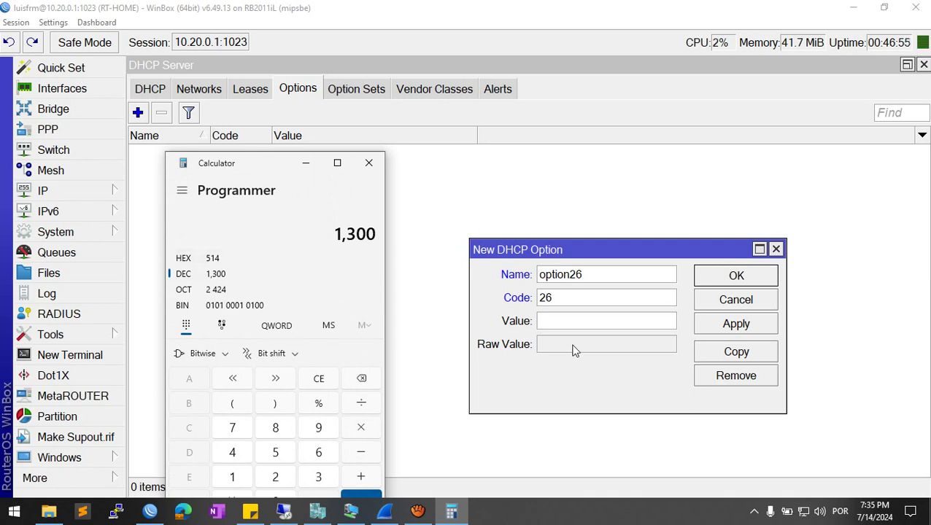
Return to the new DHCP option in WinBox and enter 0x514 as its value.
click(583, 324)
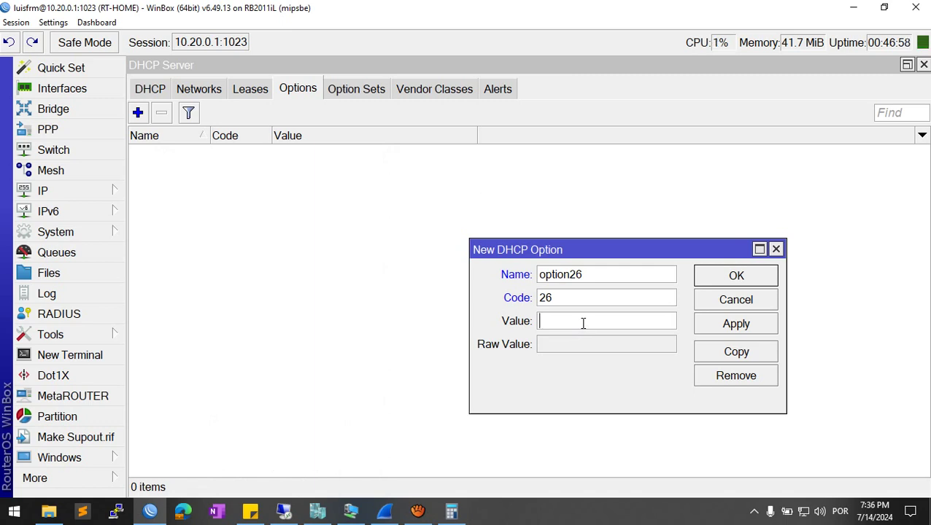
text(0x5)
text(514)
click(549, 321)
drag(572, 321, 552, 321)
click(584, 322)
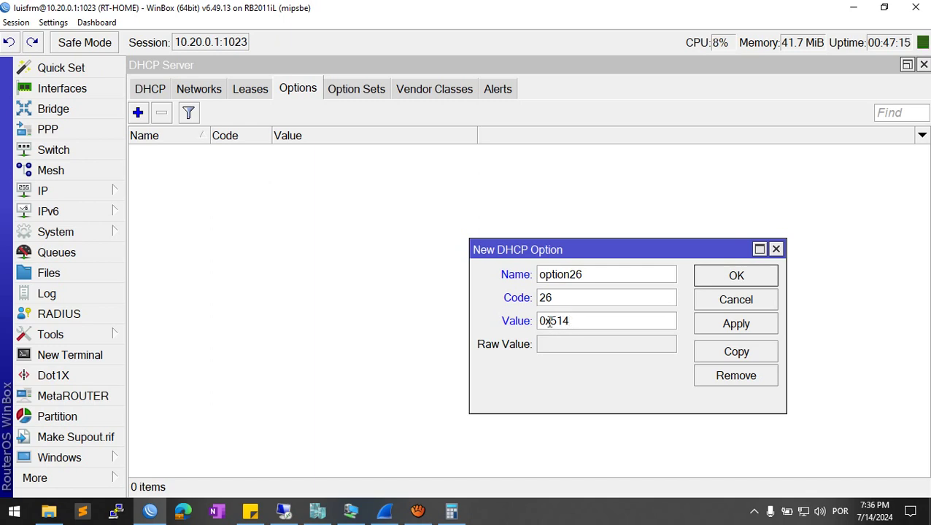
Pad the option's hexadecimal value with a leading zero to make it 0x0514, and save the DHCP option.
drag(548, 322, 575, 321)
click(551, 321)
text(0)
drag(565, 322, 552, 321)
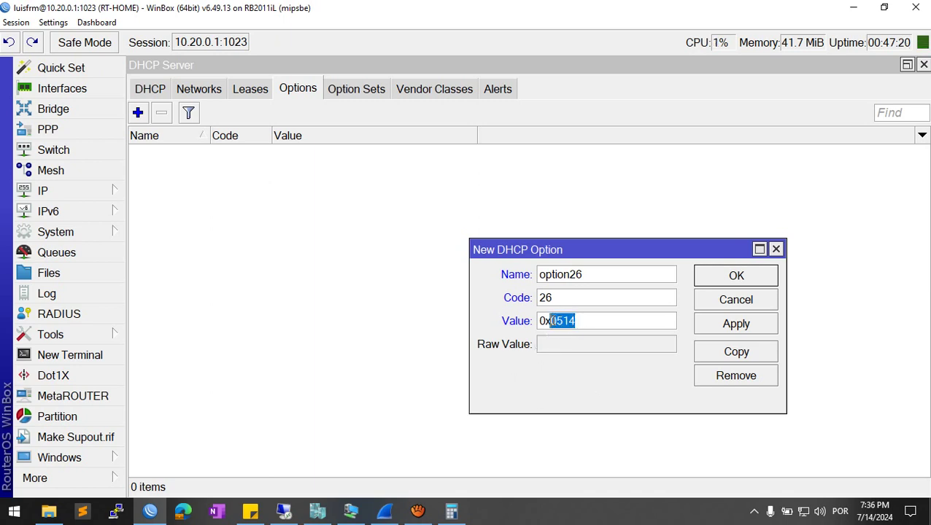
click(579, 321)
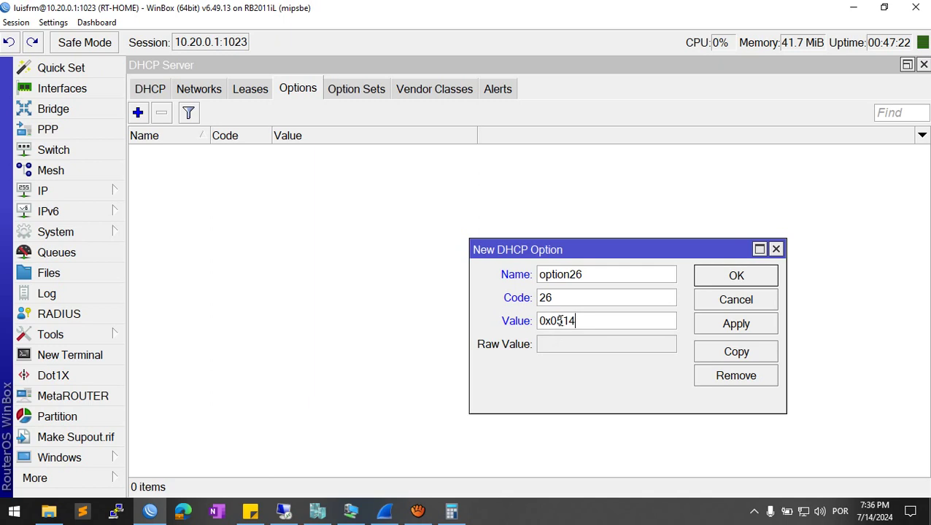
drag(559, 321, 516, 320)
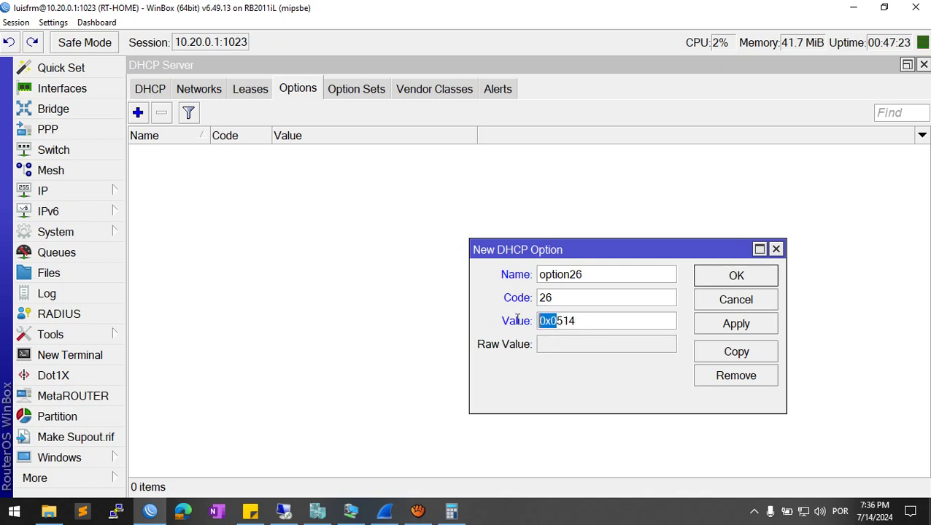
click(593, 321)
click(725, 284)
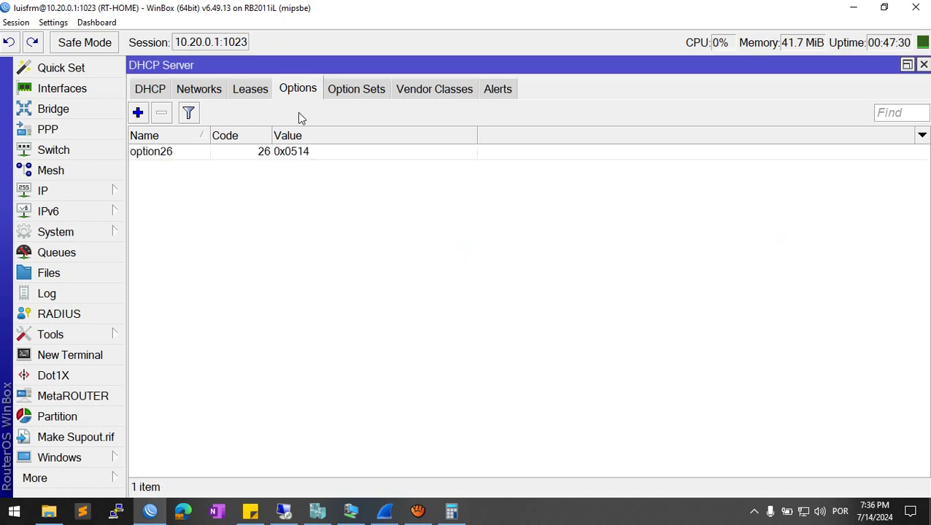
Assign option26 as the DHCP option of the 10.20.0.0/24 network and save the change.
click(208, 89)
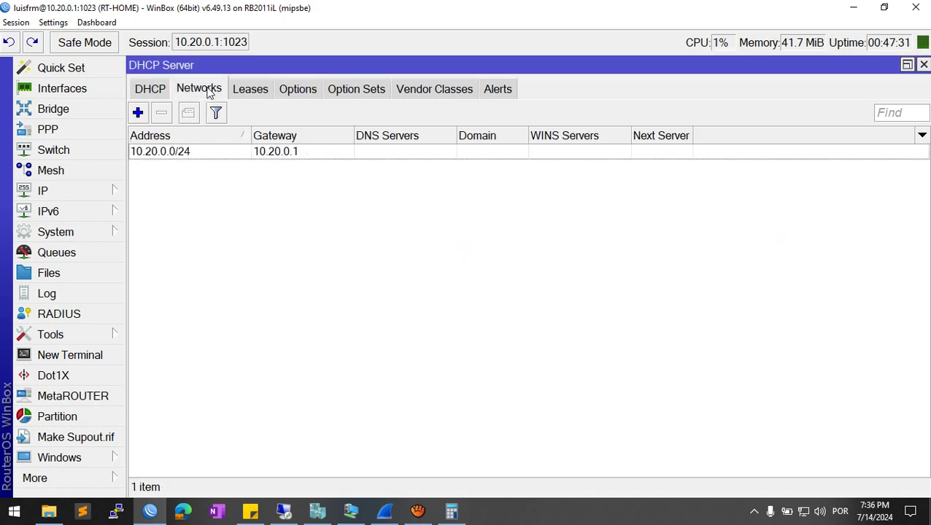
double_click(178, 153)
scroll(266, 288, down, 1)
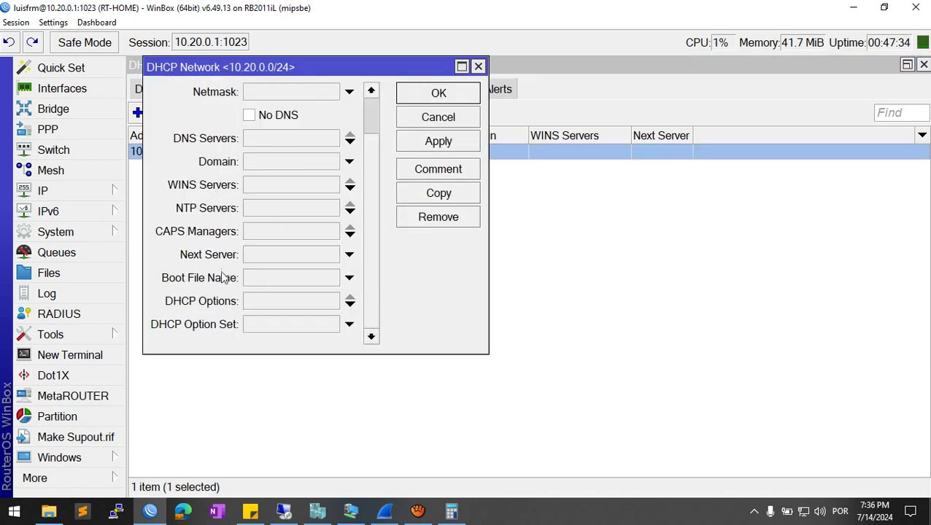
click(252, 307)
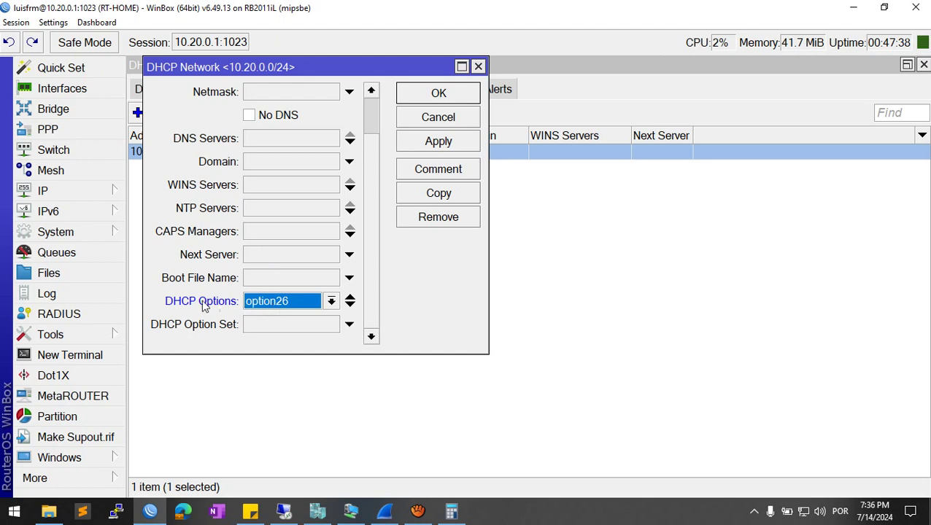
click(331, 301)
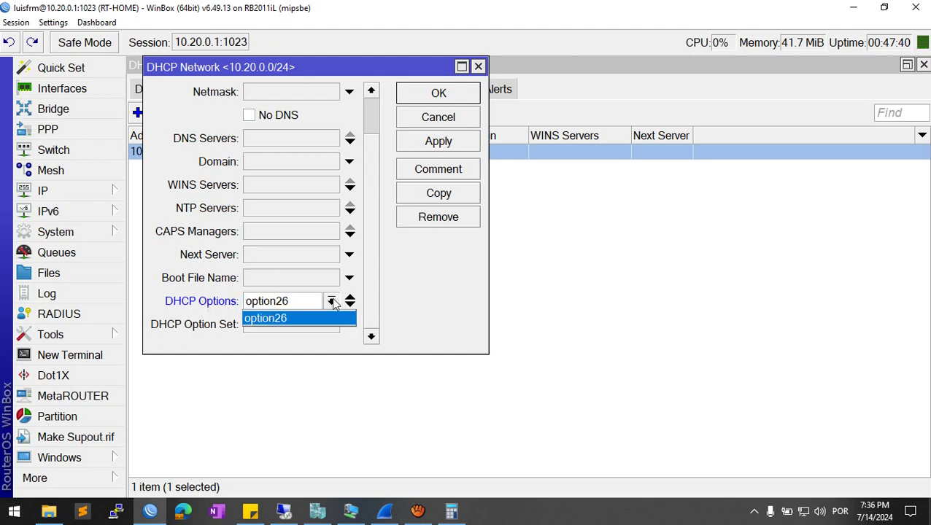
click(331, 301)
click(437, 93)
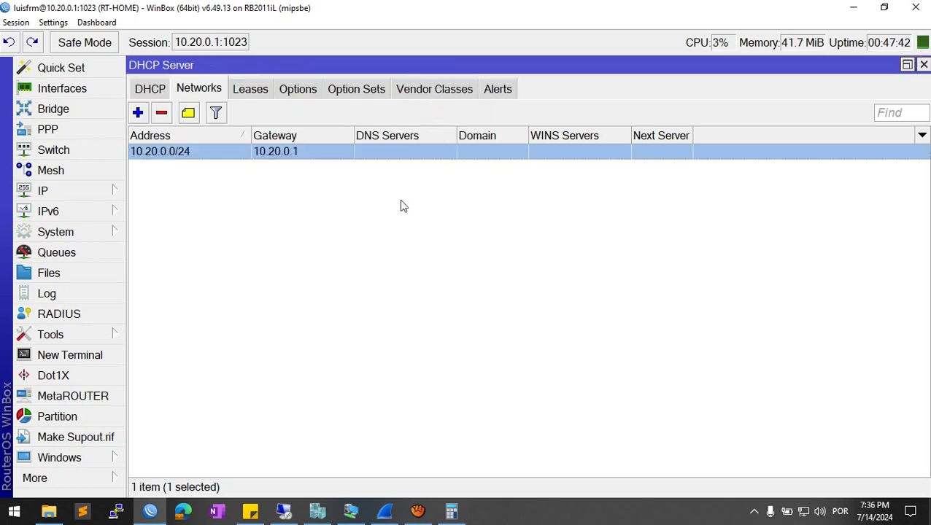
Restart the dhcp1 server by disabling it and enabling it again.
click(150, 90)
click(190, 151)
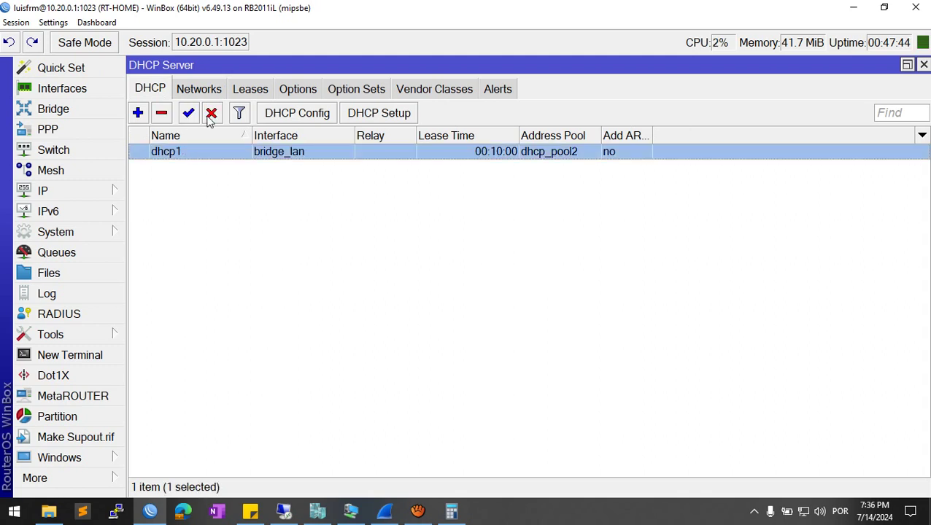
click(210, 115)
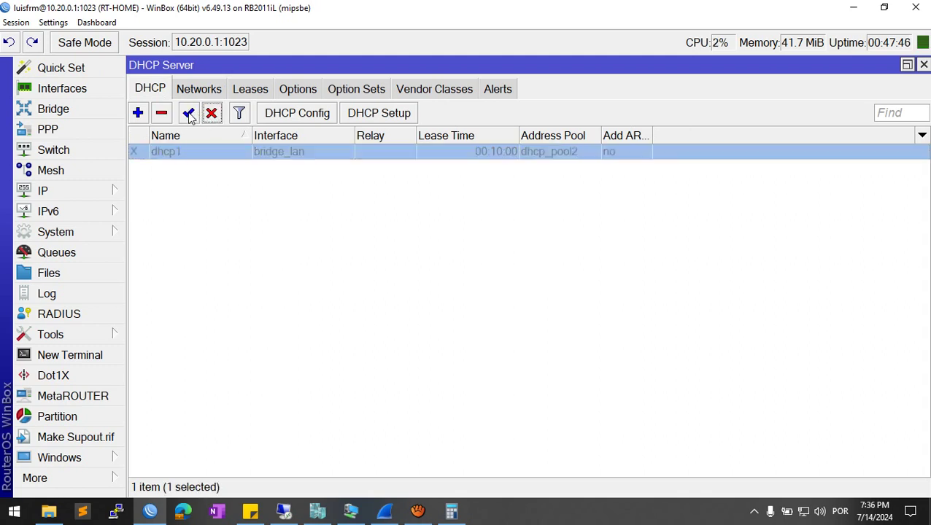
click(189, 113)
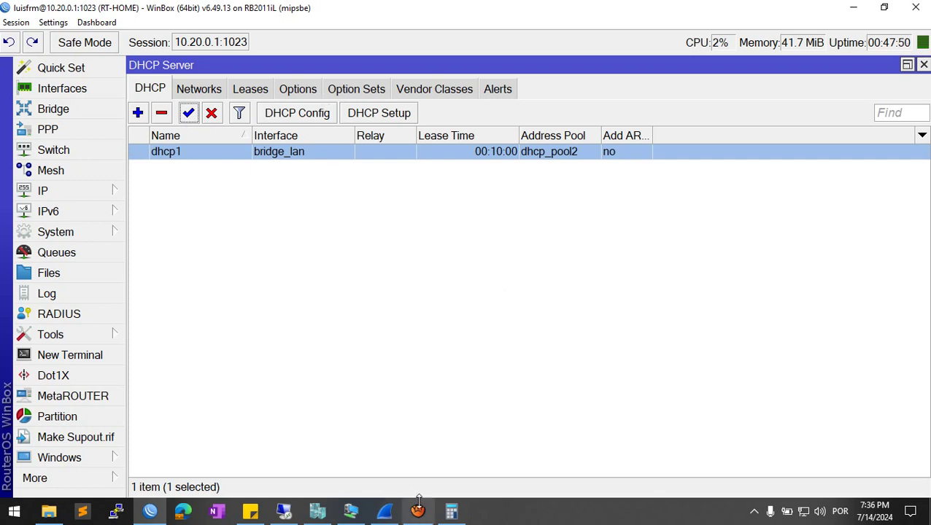
Switch to the vmtest virtual machine console and clear its terminal screen.
click(353, 513)
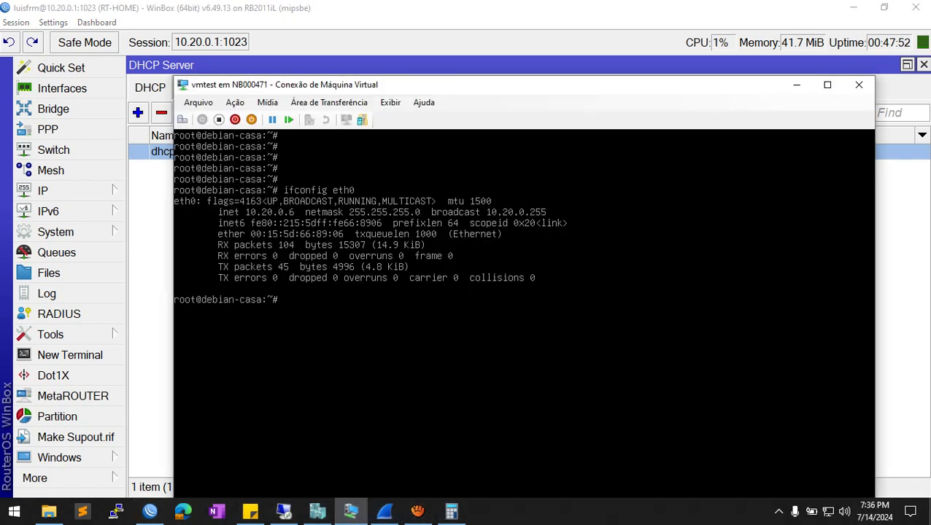
key(Return)
key(Return)
key(Return)
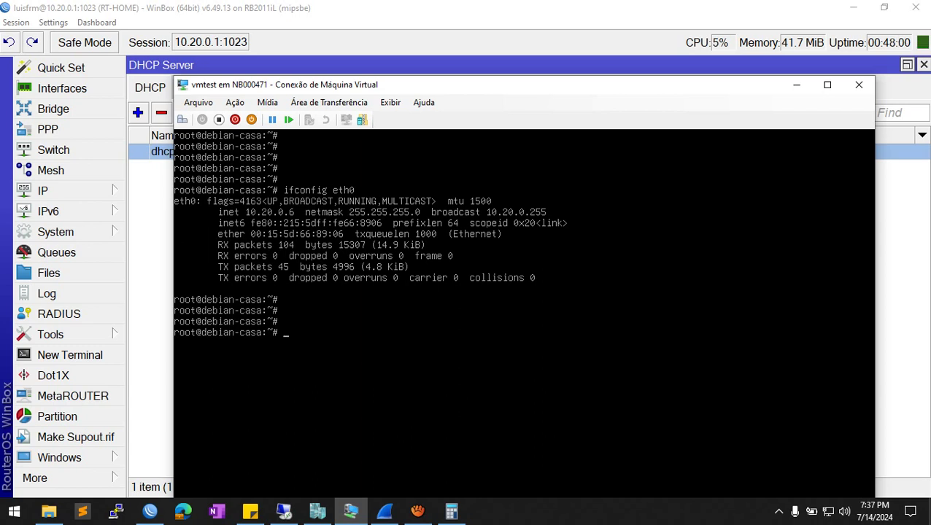
key(Return)
key(Return)
key(Return)
key(Return)
key(ctrl+l)
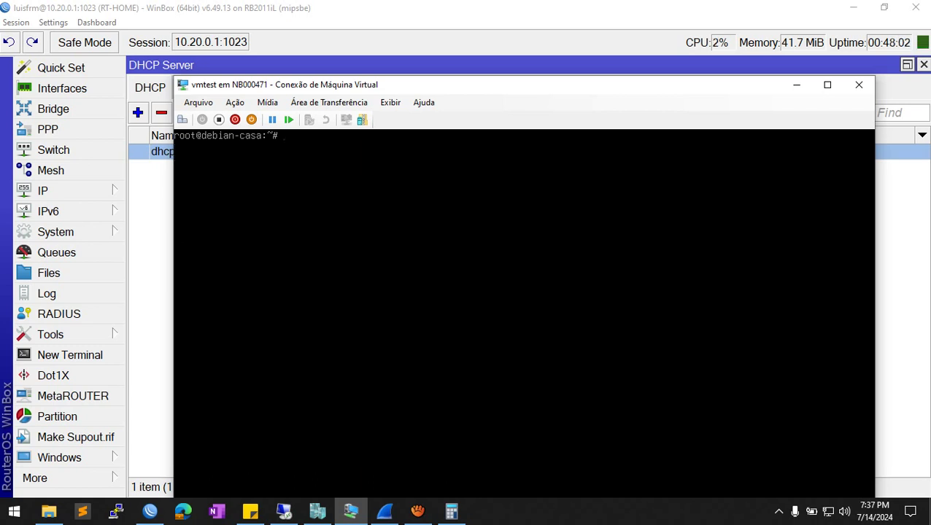
Release and renew the virtual machine's DHCP lease by running ifdown eth0 followed by ifup eth0.
text(ifdown eth0)
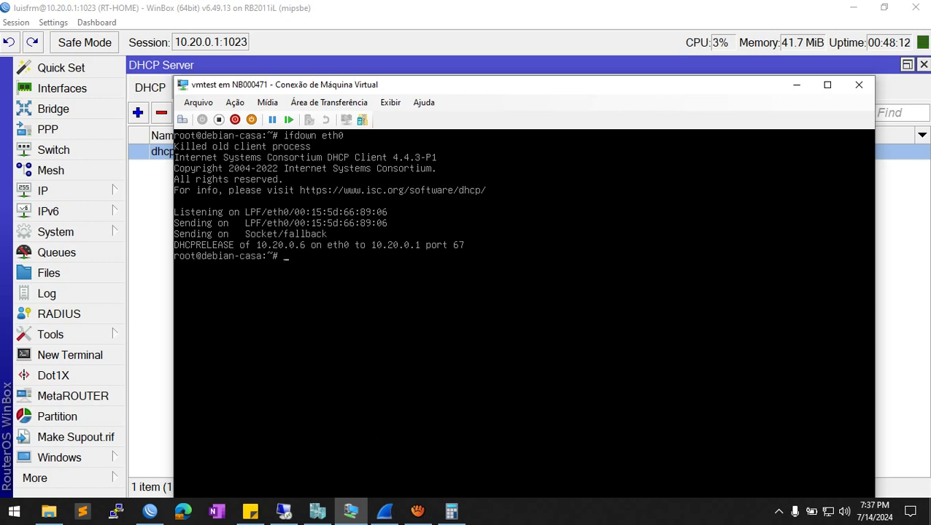
key(Return)
key(Return)
text(if)
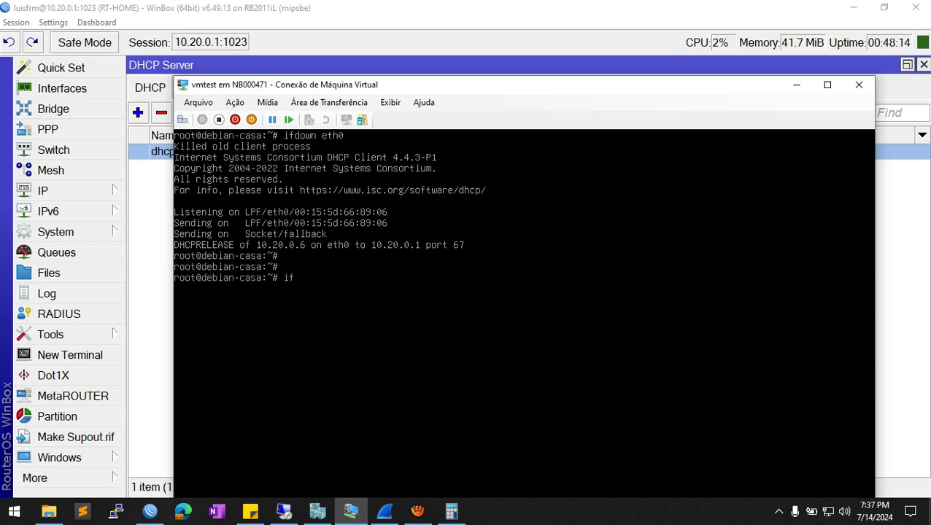
text(up eth0)
key(Return)
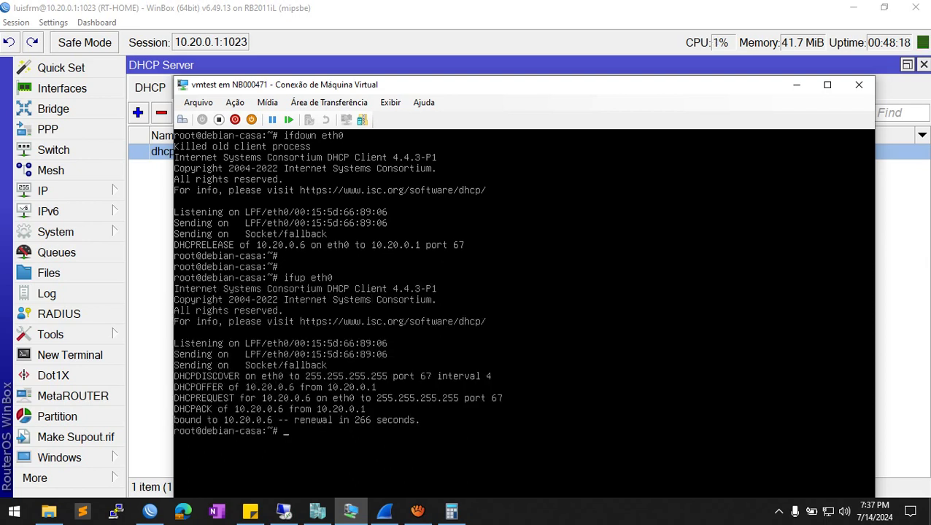
Clear the terminal and check the MTU of the eth0 interface with ifconfig eth0.
key(ctrl+l)
key(Return)
key(Return)
key(Return)
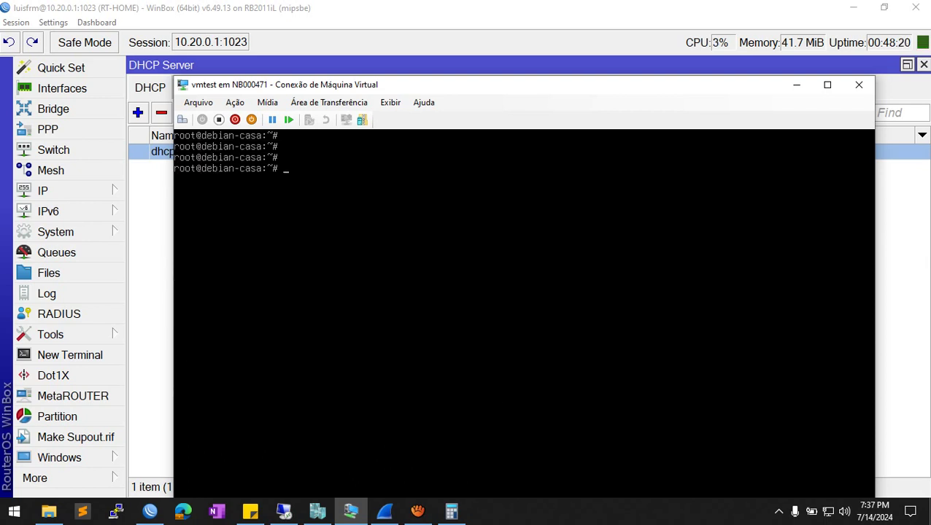
text(ifconfig eth0)
key(Return)
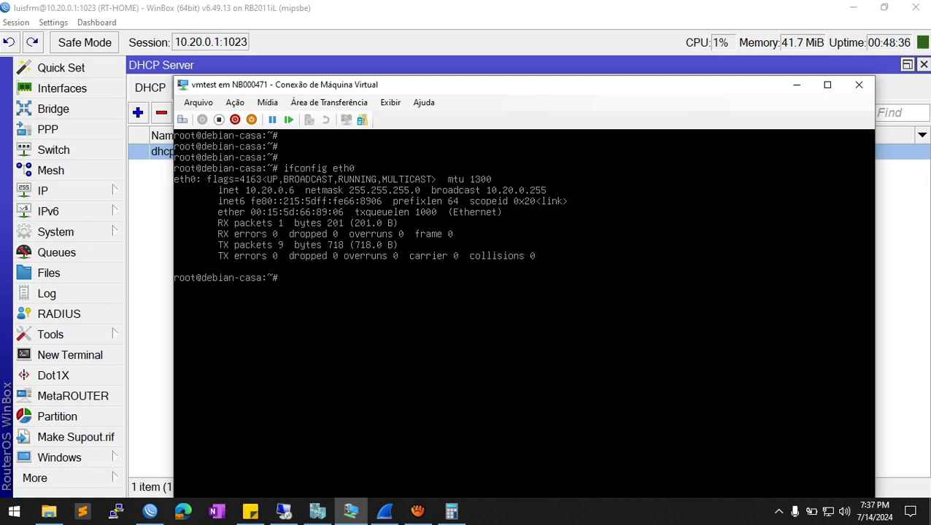
Switch to Wireshark, enter dhcp as the display filter, and minimize the Wireshark window.
click(384, 510)
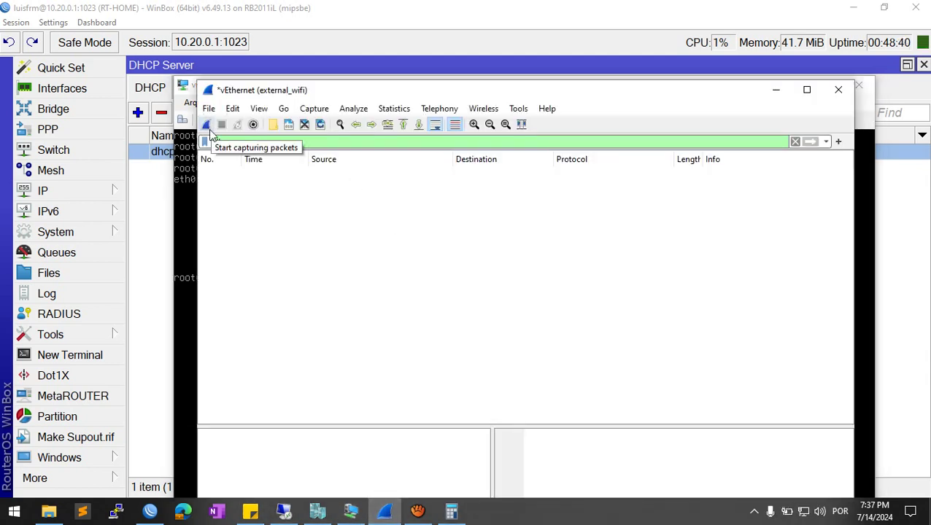
text(dhcp)
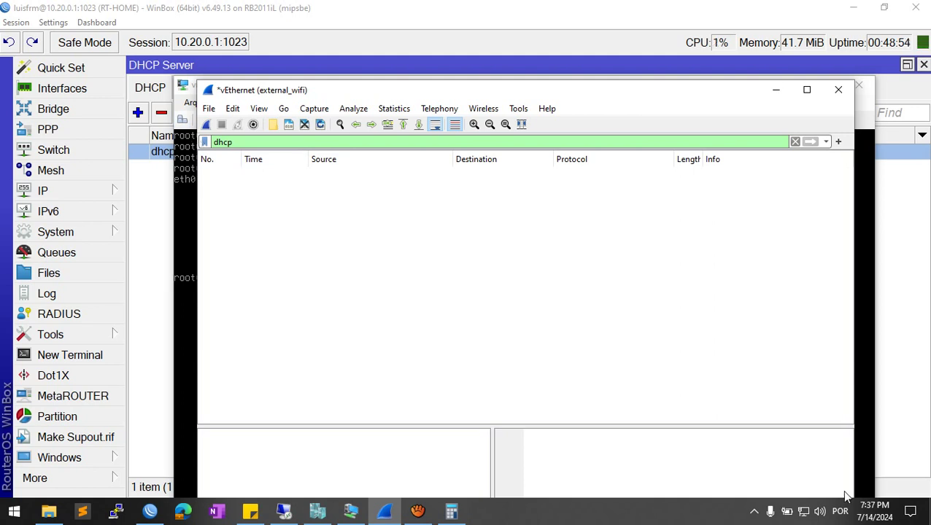
mouse_move(807, 518)
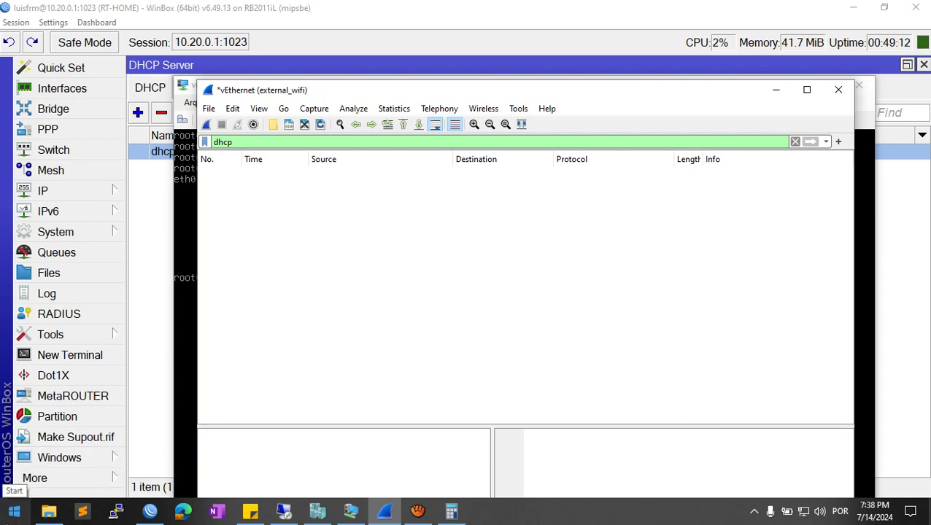
click(778, 91)
Move the vmtest console window aside and return to the DHCP Server window in WinBox.
drag(374, 86, 542, 115)
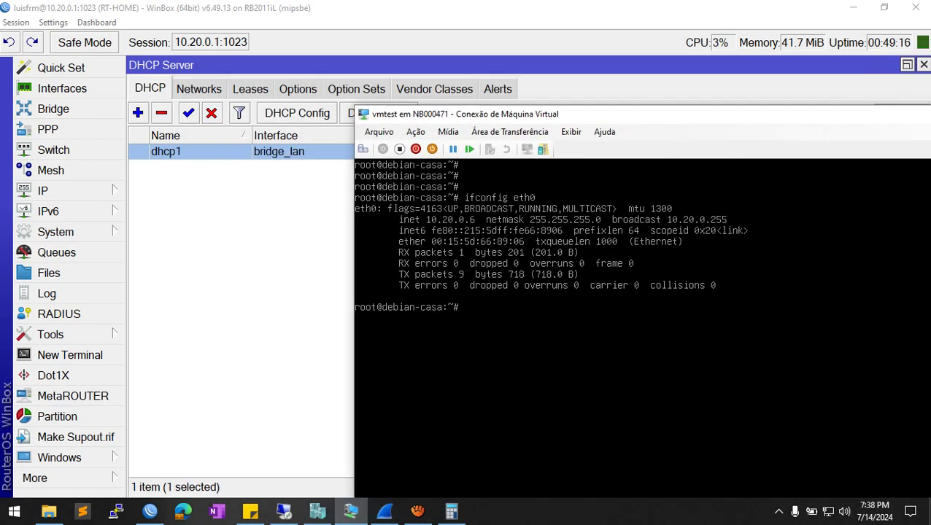
key(Return)
key(Return)
key(Return)
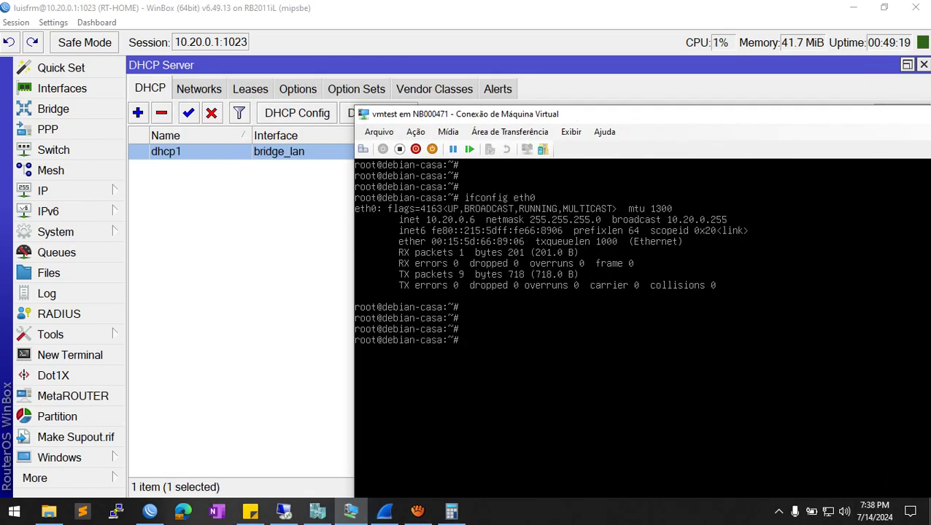
click(303, 79)
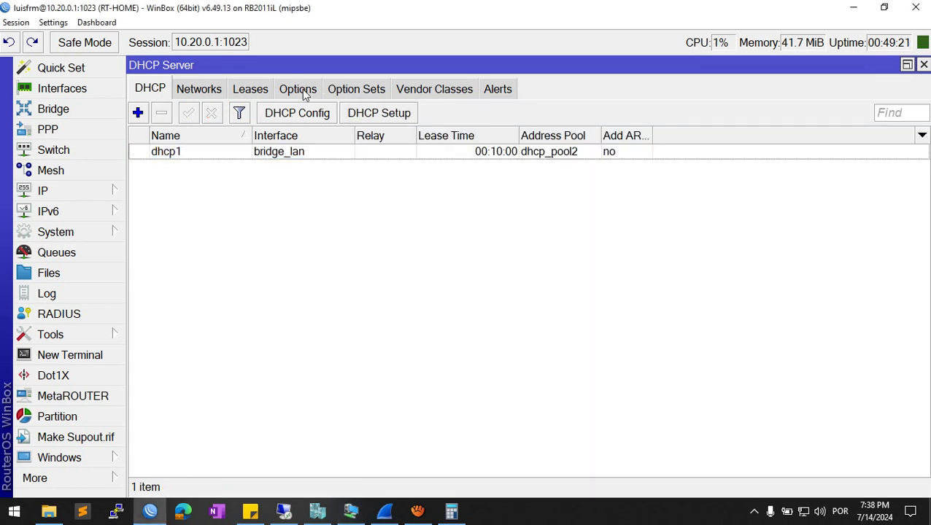
Start a new DHCP option set named set1 and choose option26 as its option.
click(301, 90)
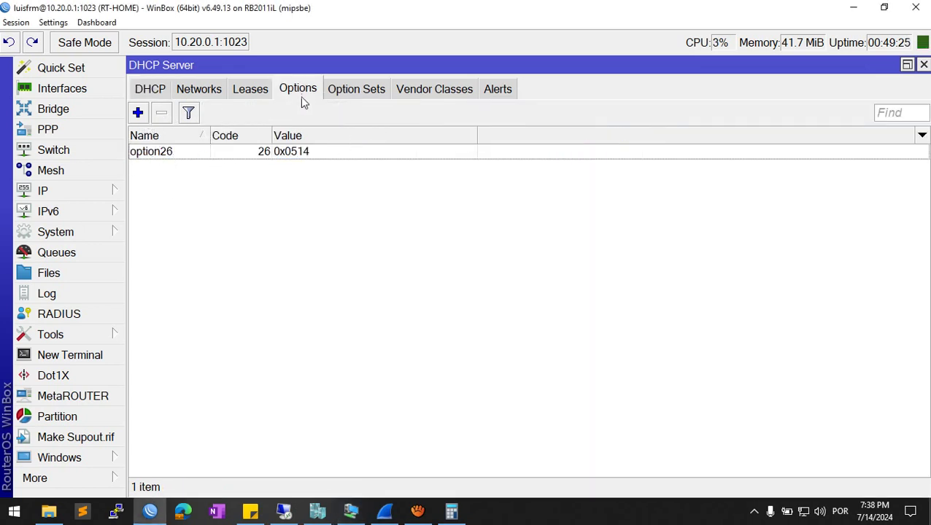
click(193, 154)
click(348, 93)
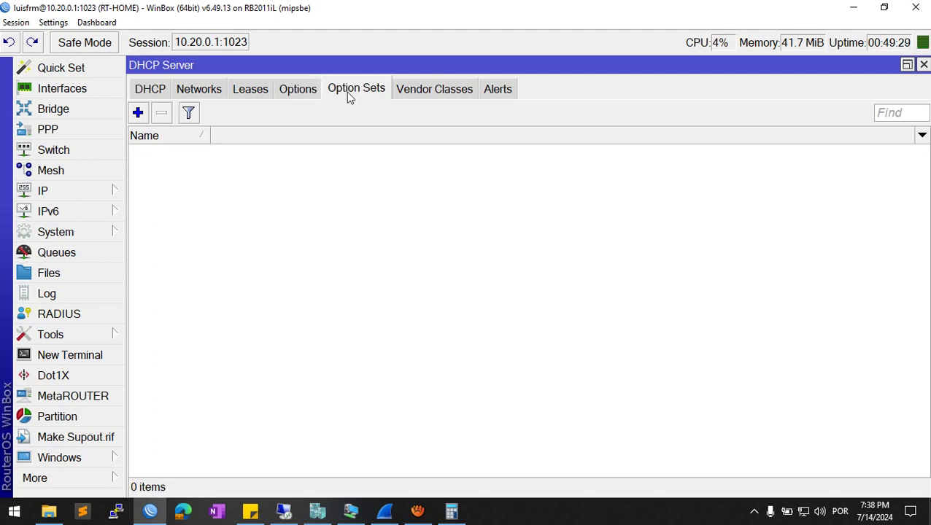
click(137, 112)
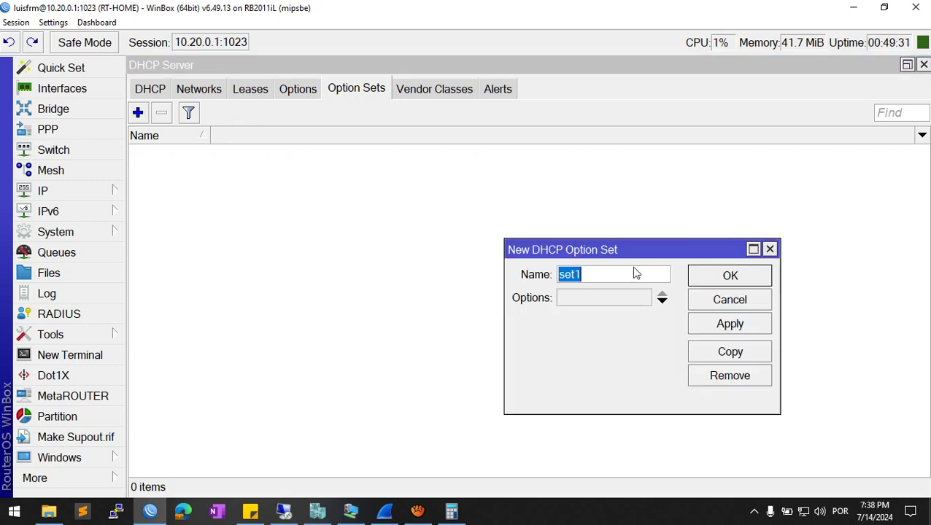
click(636, 306)
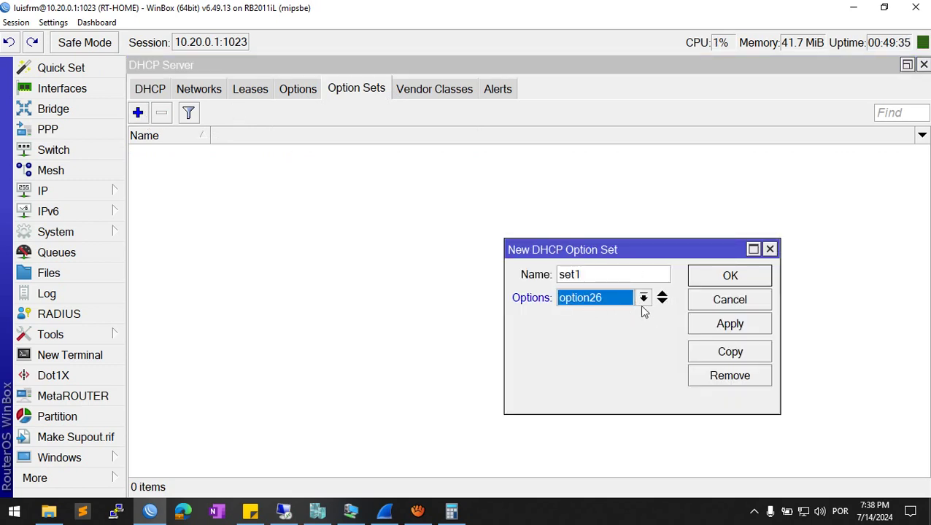
key(shift+Tab)
key(Right)
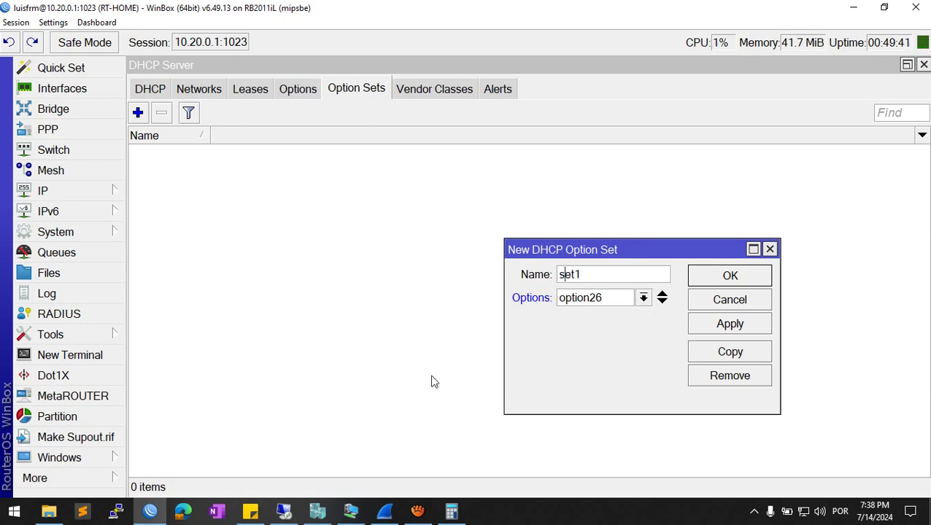
click(297, 89)
click(208, 89)
double_click(200, 151)
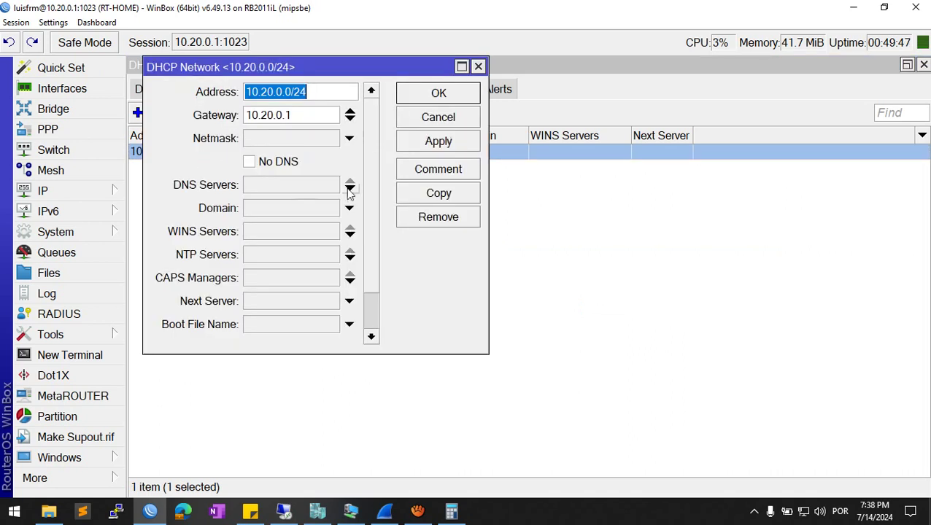
scroll(285, 250, down, 2)
scroll(285, 250, up, 2)
click(420, 118)
click(359, 89)
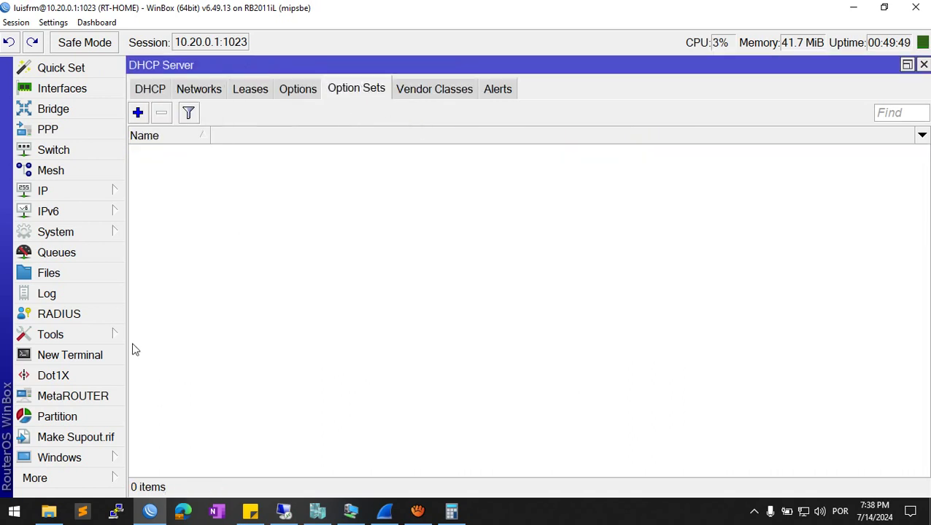
Bring the hidden New DHCP Option Set dialog back to the front and save the set.
click(106, 478)
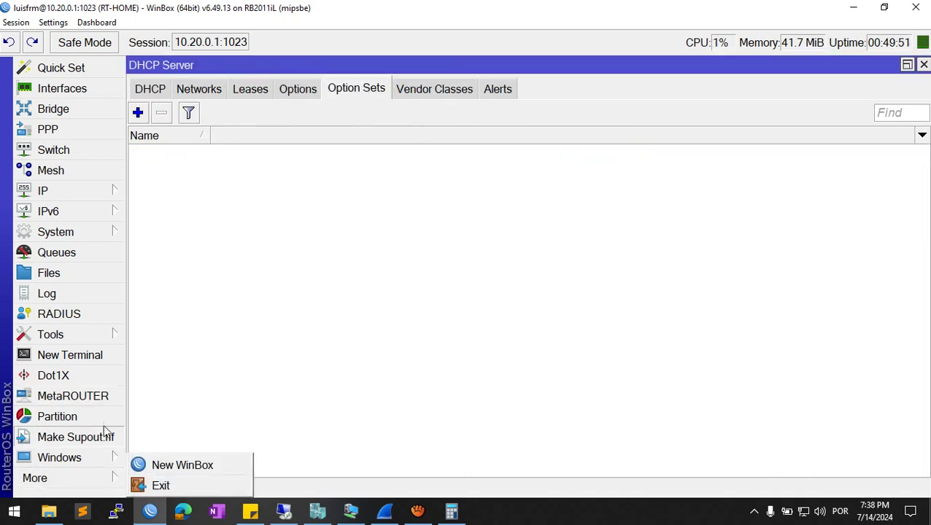
mouse_move(102, 457)
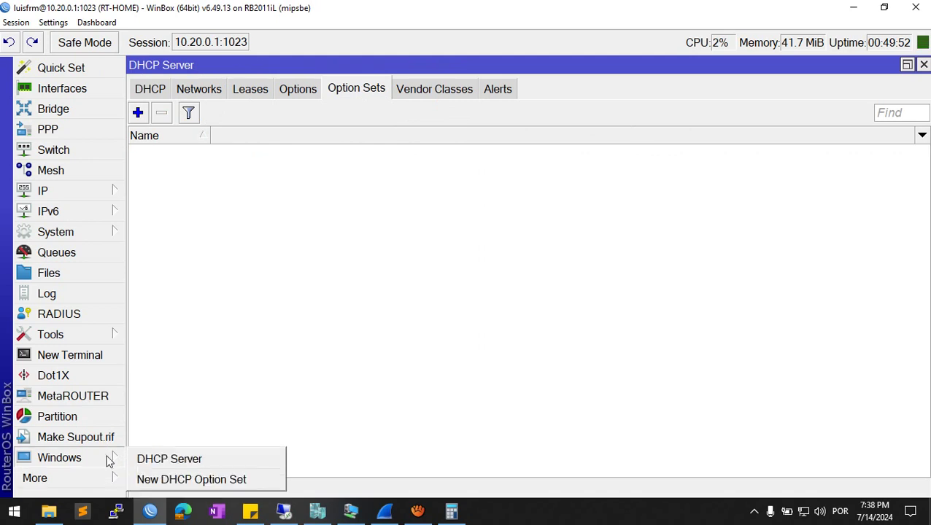
click(182, 482)
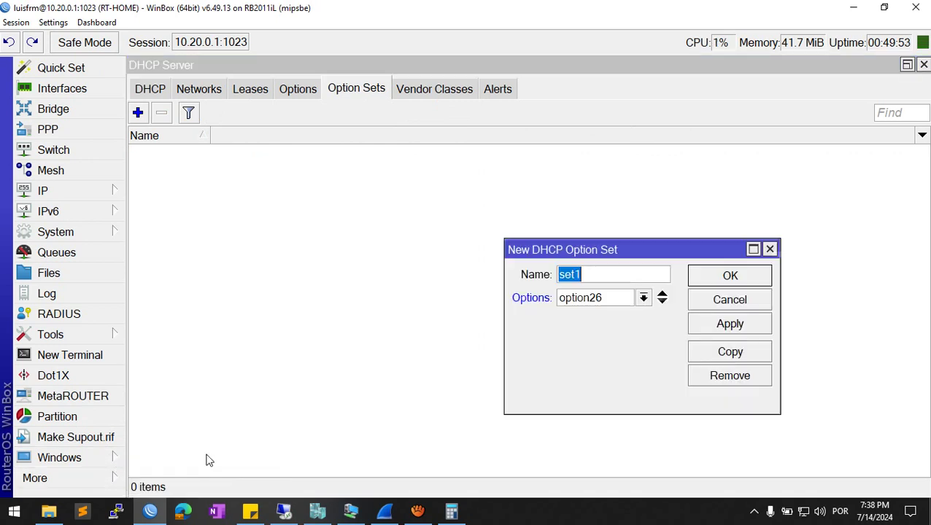
click(717, 278)
Replace option26 with the DHCP option set set1 on the 10.20.0.0/24 network and save the change.
click(298, 91)
click(250, 90)
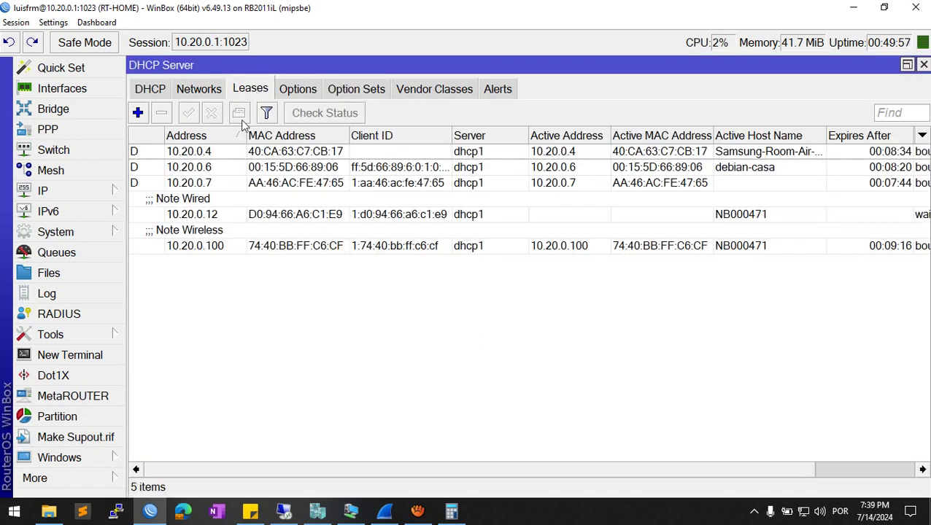
click(193, 87)
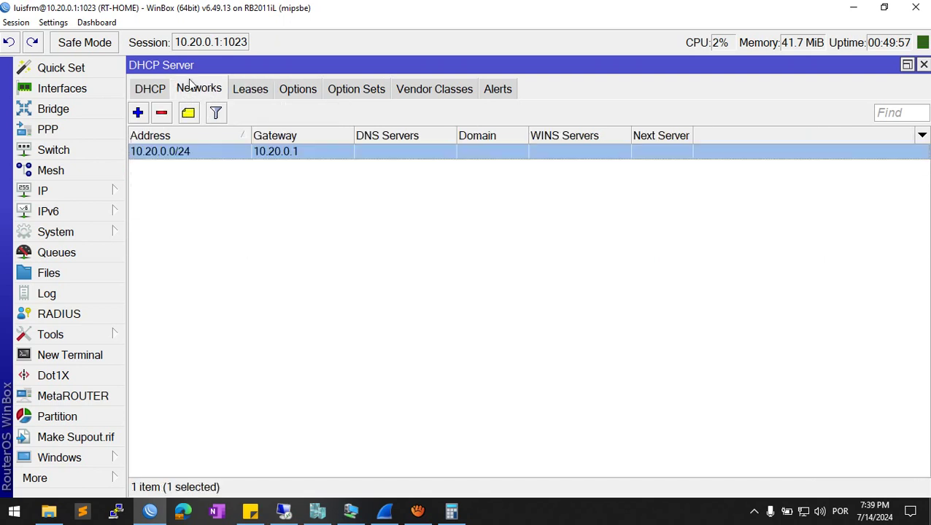
double_click(191, 153)
scroll(249, 290, down, 2)
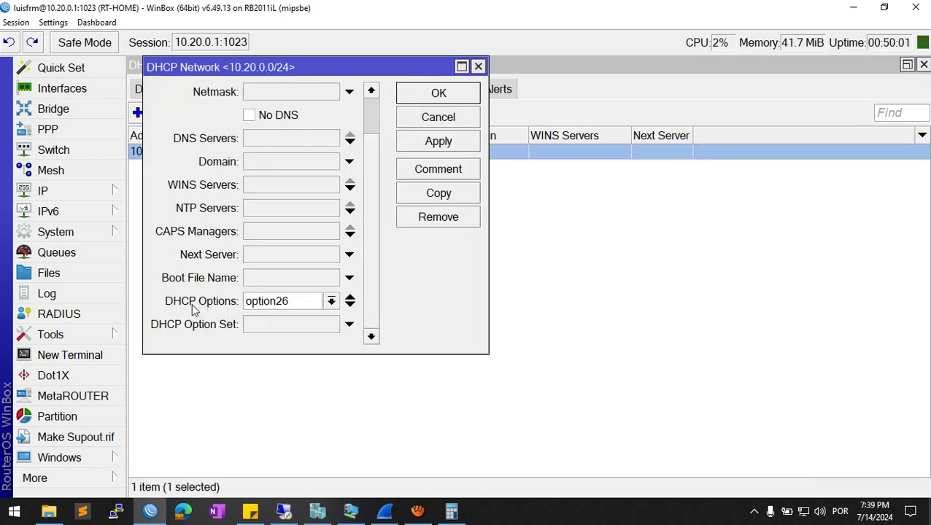
click(350, 297)
click(250, 325)
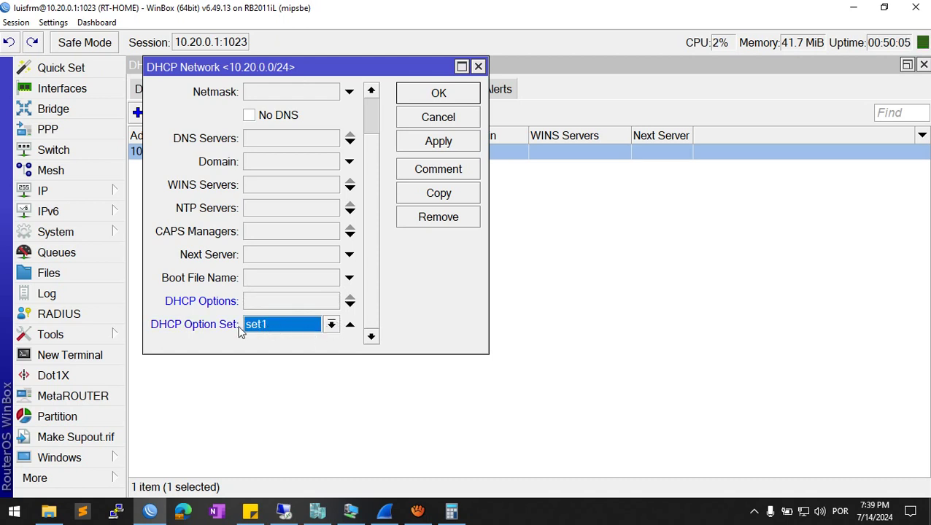
click(439, 93)
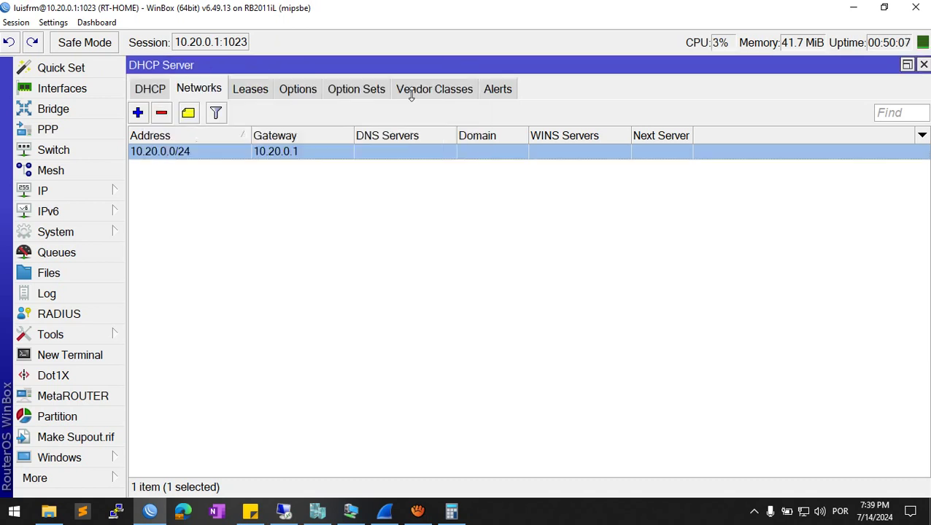
Select the dhcp1 server and restart it by disabling and enabling it again.
click(150, 89)
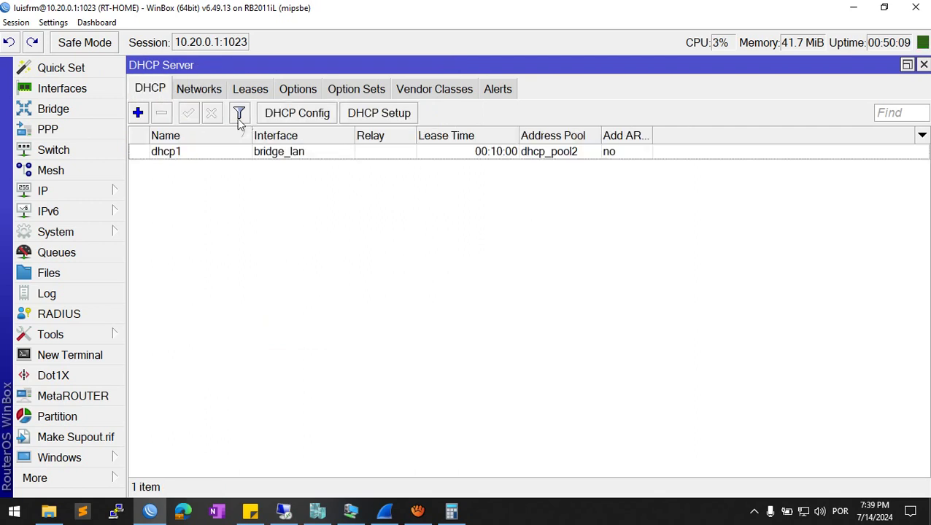
click(208, 153)
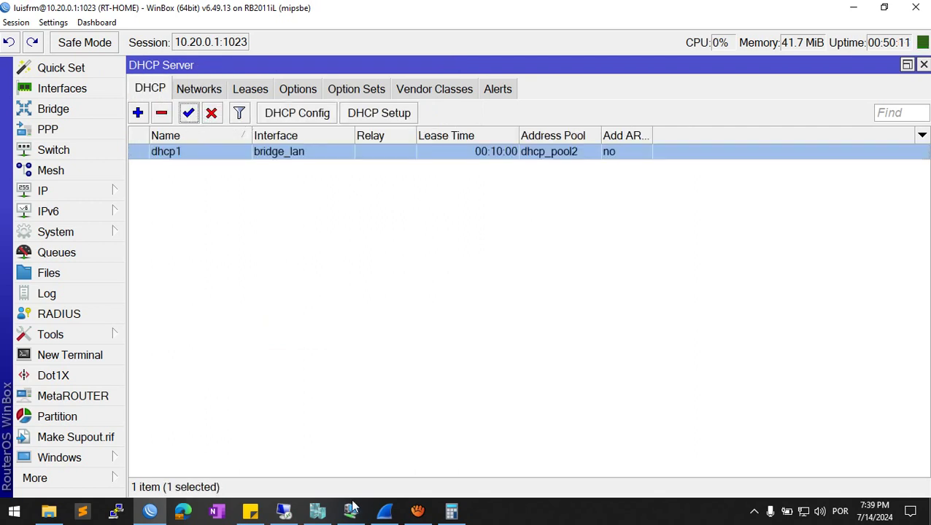
Open option26 for editing and switch to Calculator to convert decimal 1200 to hexadecimal in Programmer mode.
click(291, 88)
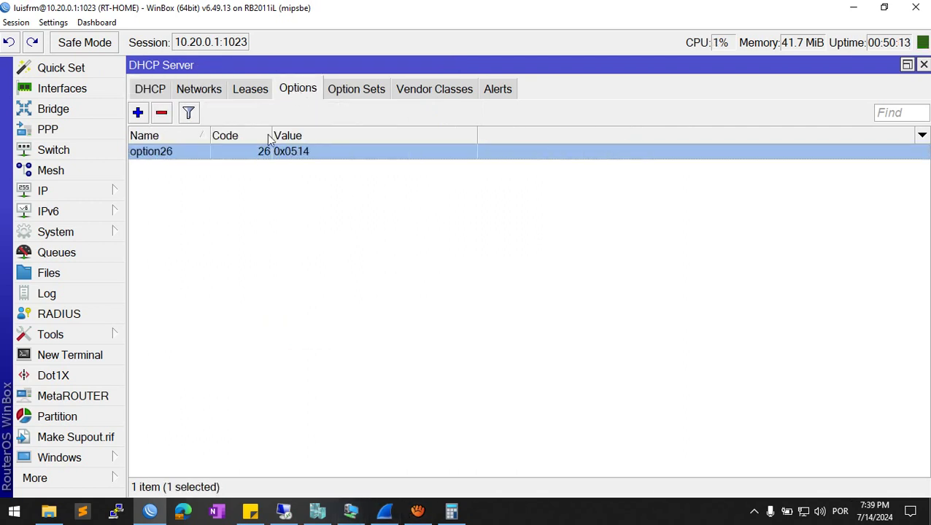
double_click(264, 152)
click(450, 510)
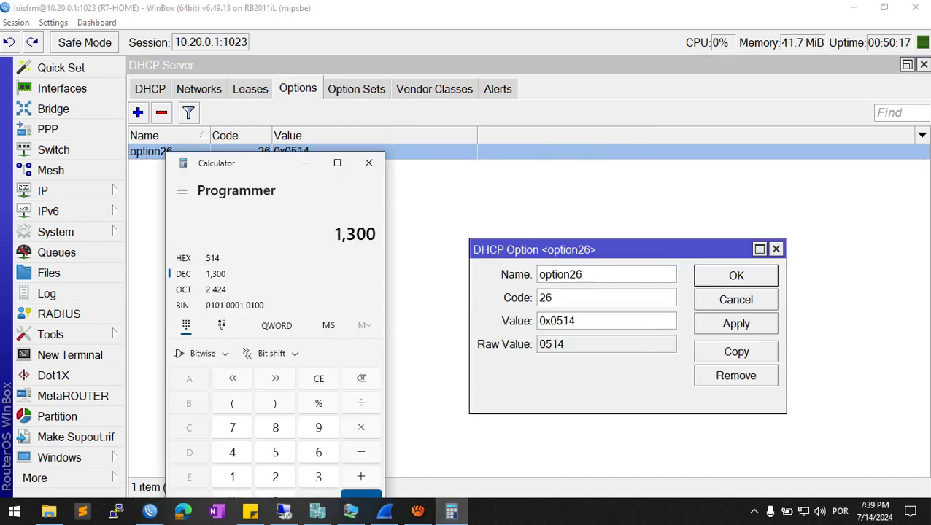
text(12)
key(BackSpace)
key(BackSpace)
key(BackSpace)
key(BackSpace)
key(BackSpace)
key(BackSpace)
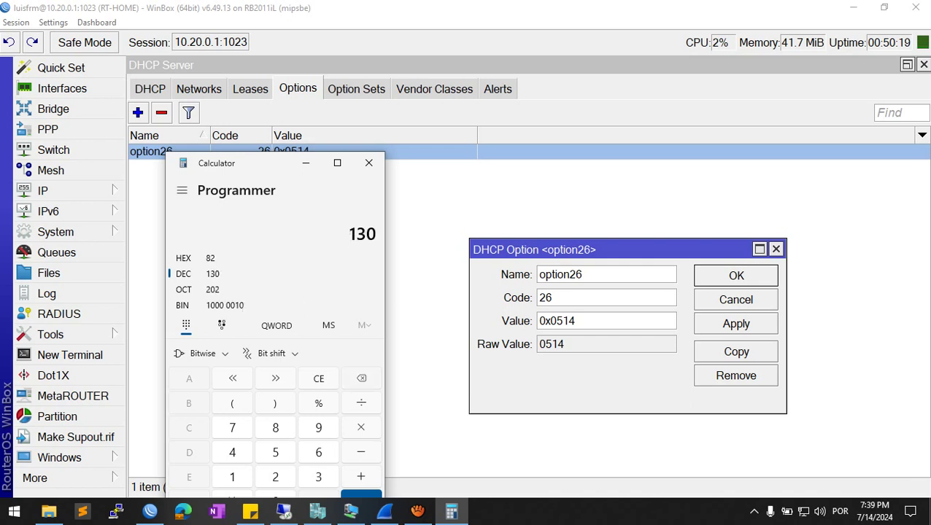
text(1200)
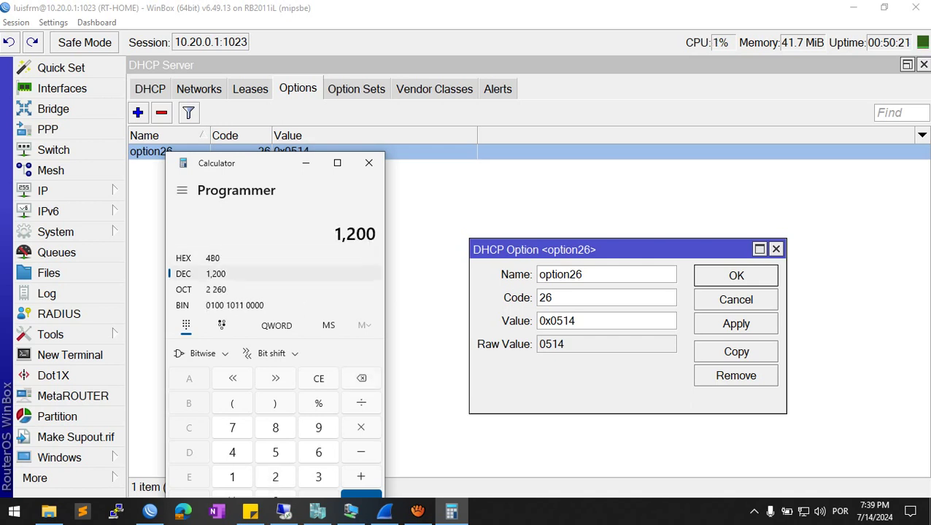
Set the value of option26 to 0x05B0, apply it and close the option.
drag(584, 323, 555, 321)
text(B0)
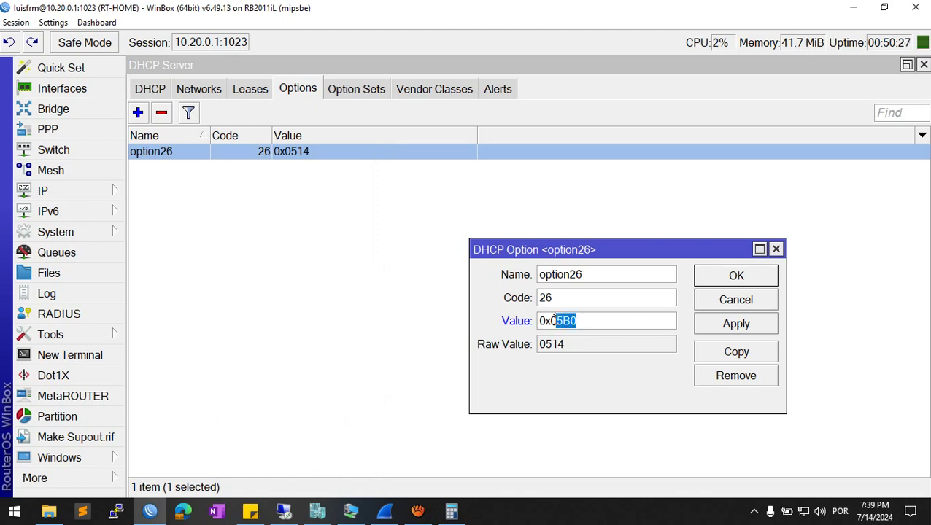
key(BackSpace)
text(5B0)
click(737, 325)
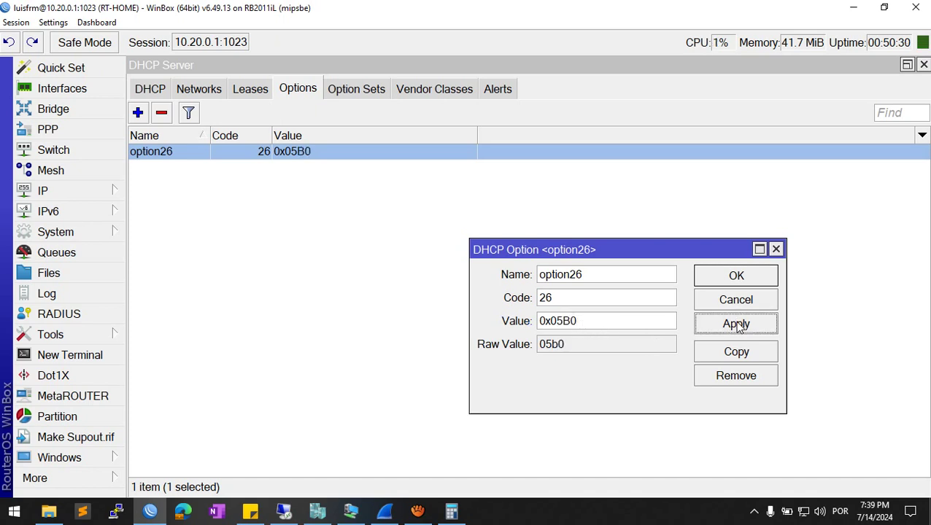
click(733, 277)
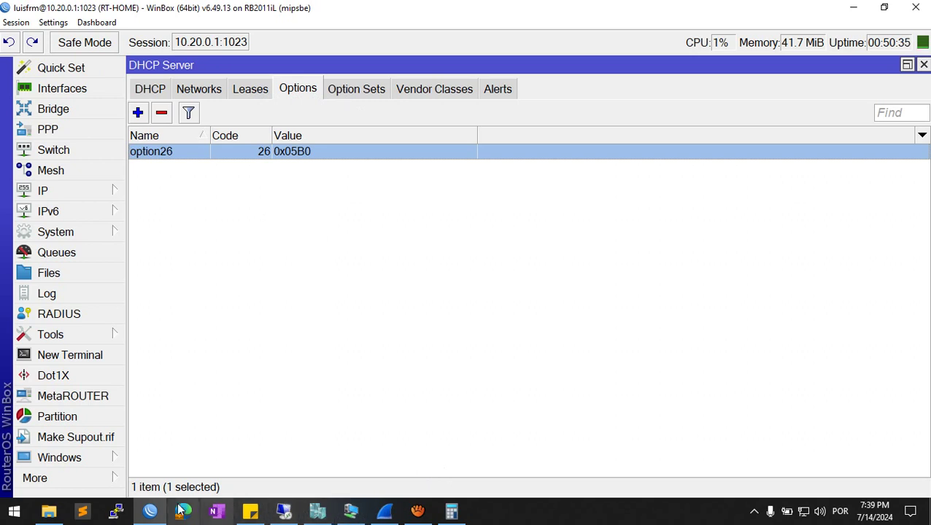
Switch to the vmtest Debian virtual machine and renew its DHCP lease with ifdown eth0 and ifup eth0.
click(350, 510)
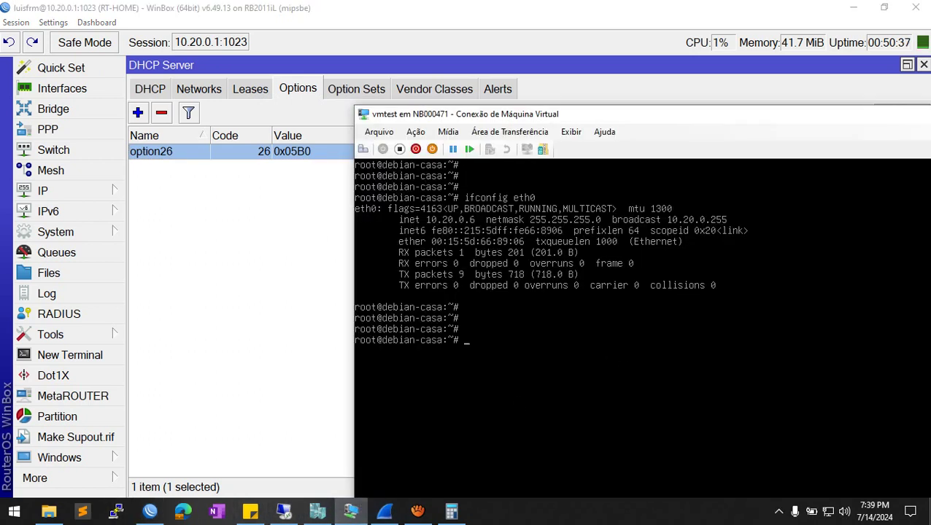
text(ifdown eth0)
key(Return)
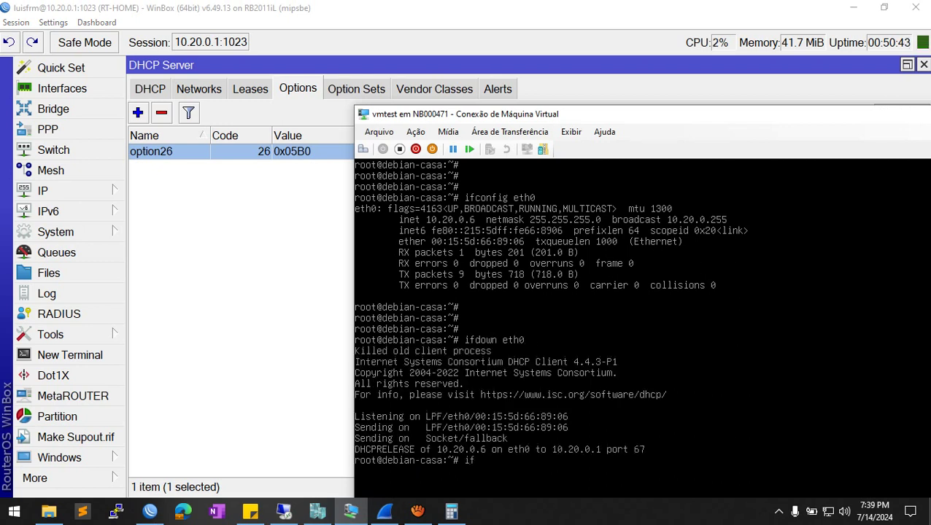
text(ifup eth0)
key(Return)
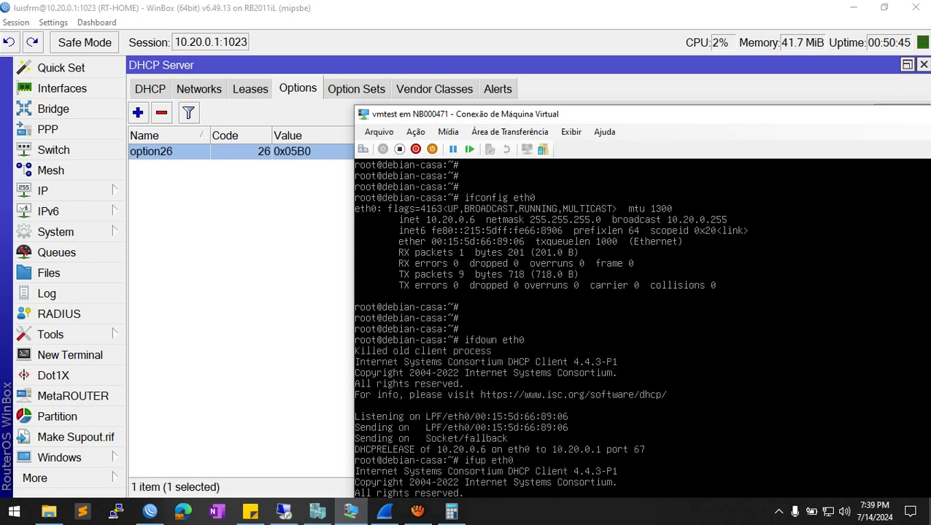
Clear the Debian terminal and run ifconfig eth0 to check the interface's MTU.
key(ctrl+l)
key(Return)
key(Return)
key(Return)
key(Return)
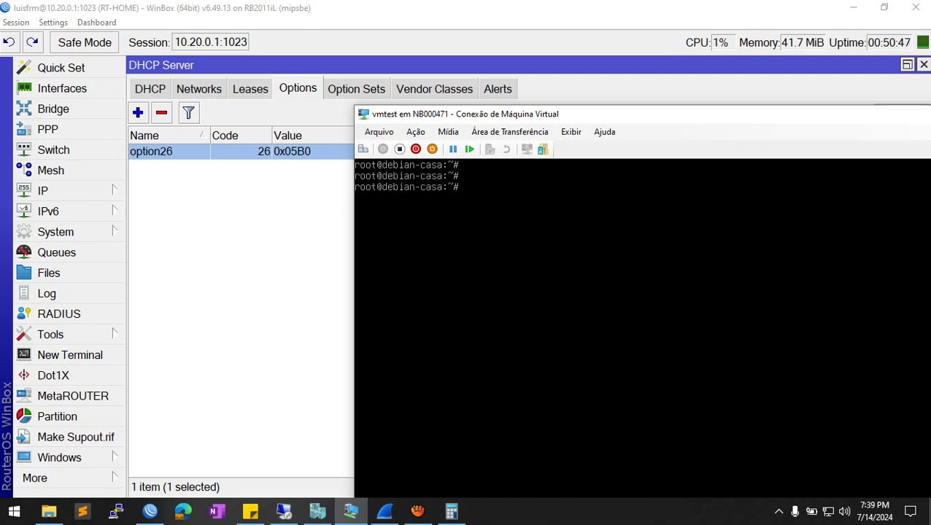
key(ctrl+r)
text(ifcon)
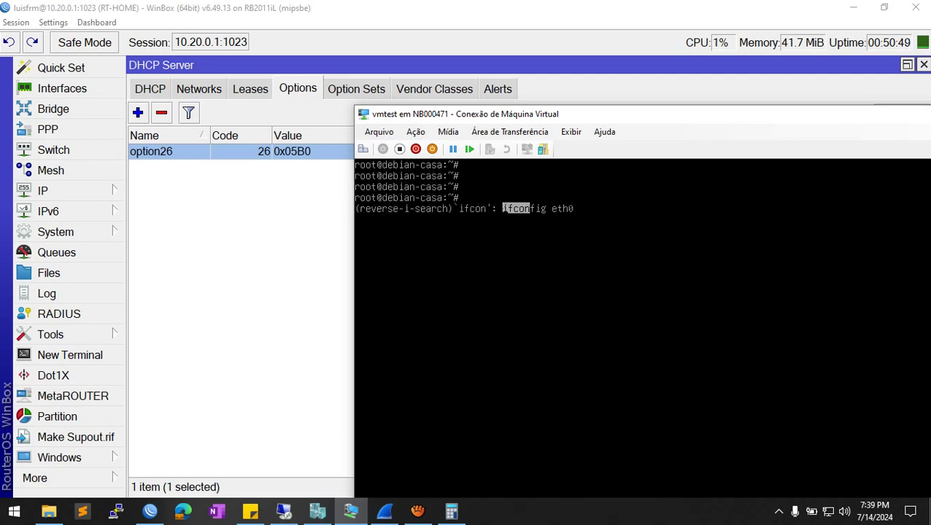
key(Return)
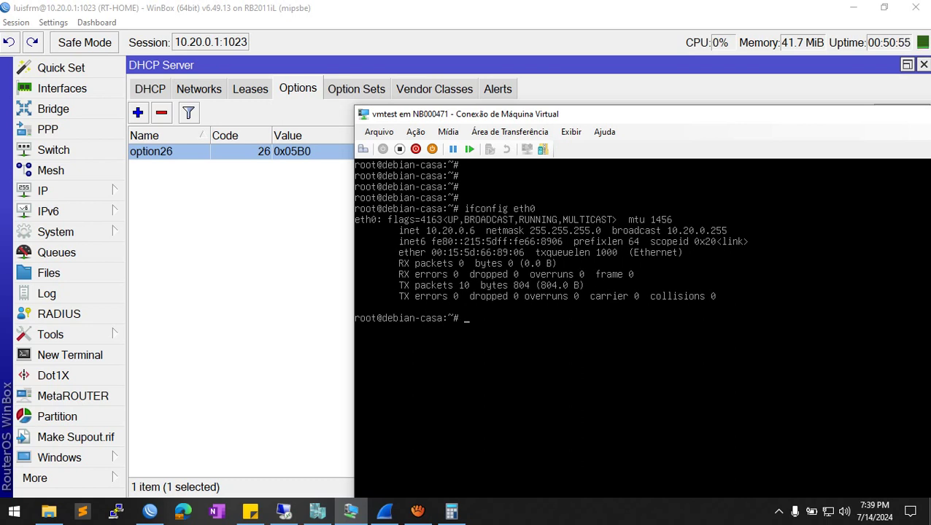
Return to WinBox, compare option26 with the hexadecimal result in Calculator, and save its value as 0x04B0.
click(260, 155)
double_click(302, 155)
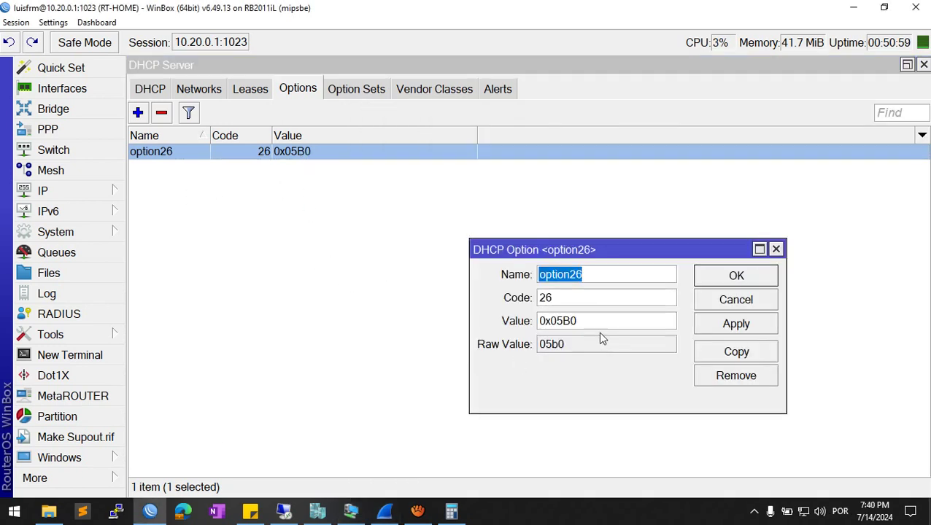
click(452, 511)
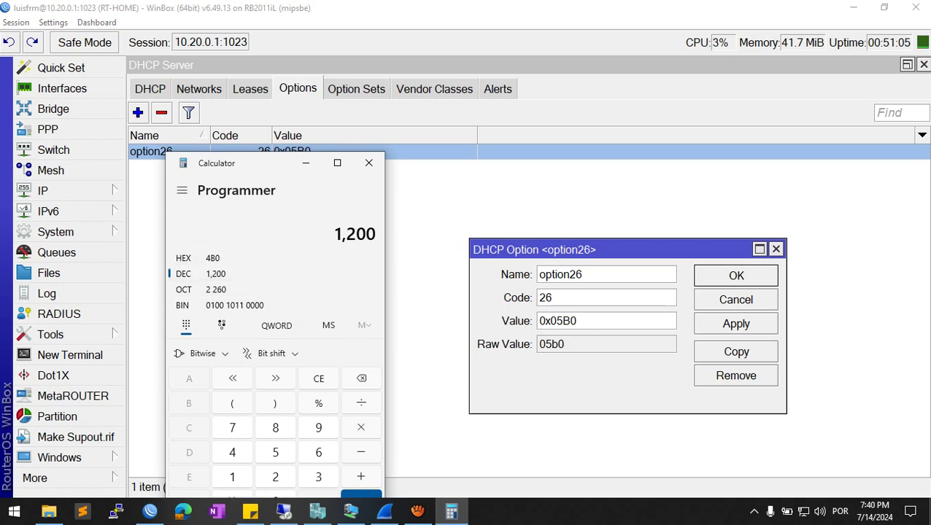
drag(563, 321, 557, 321)
text(4)
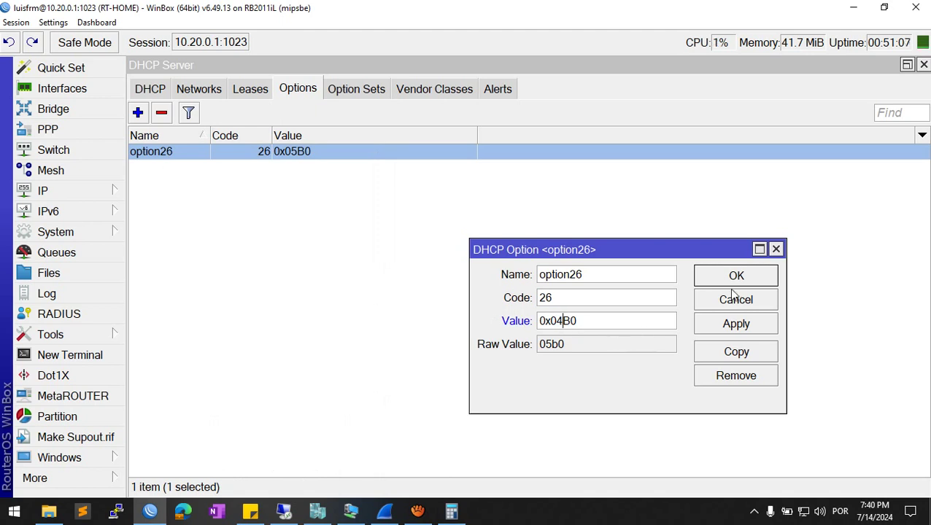
click(736, 277)
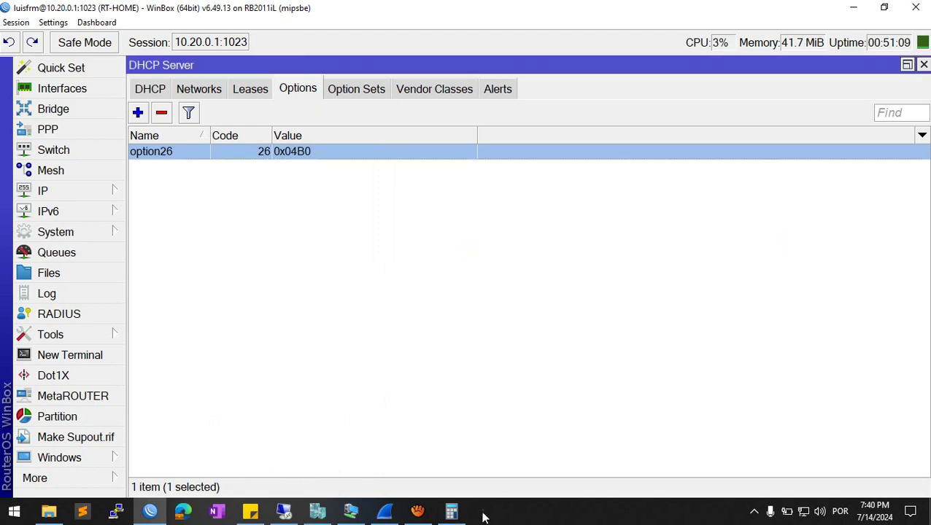
Bring up Calculator for reference and restart eth0 in the Debian virtual machine with ifdown eth0 and ifup eth0.
click(452, 512)
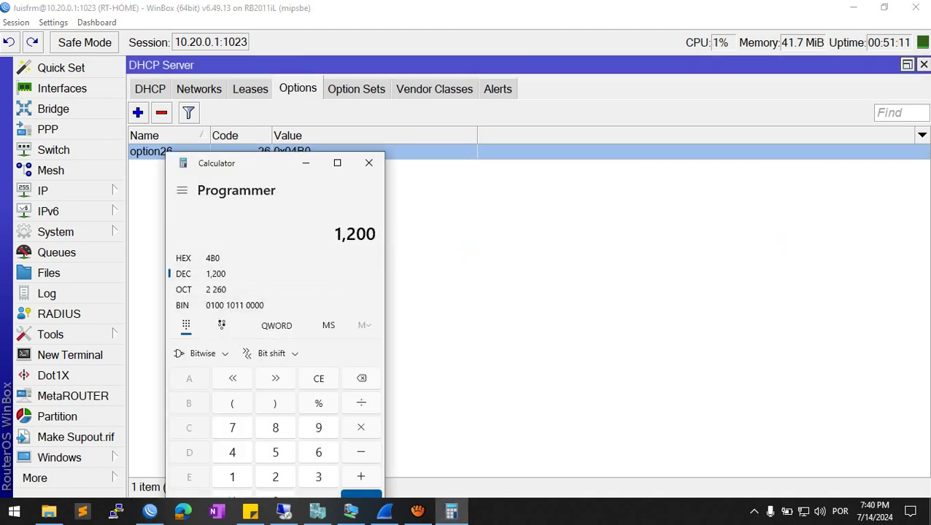
click(357, 511)
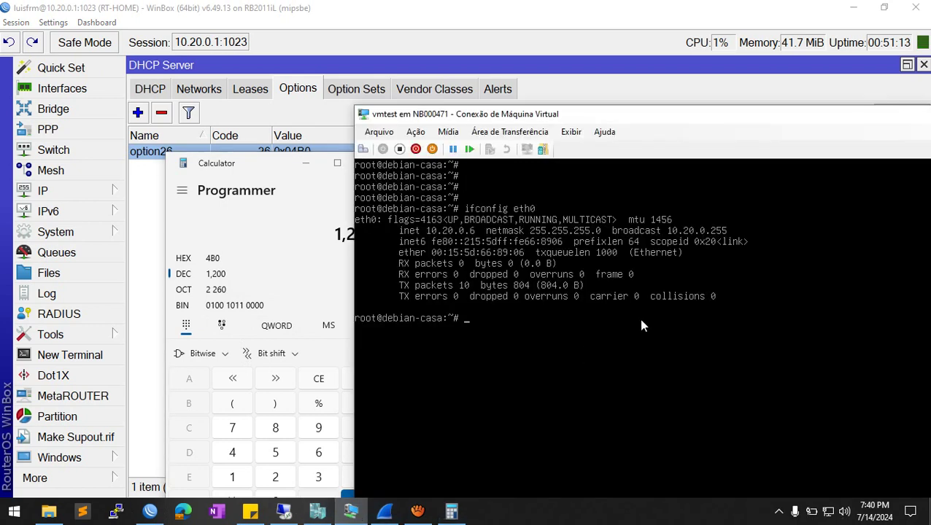
text(ifdown eth0)
key(Return)
key(Up)
key(Up)
key(Up)
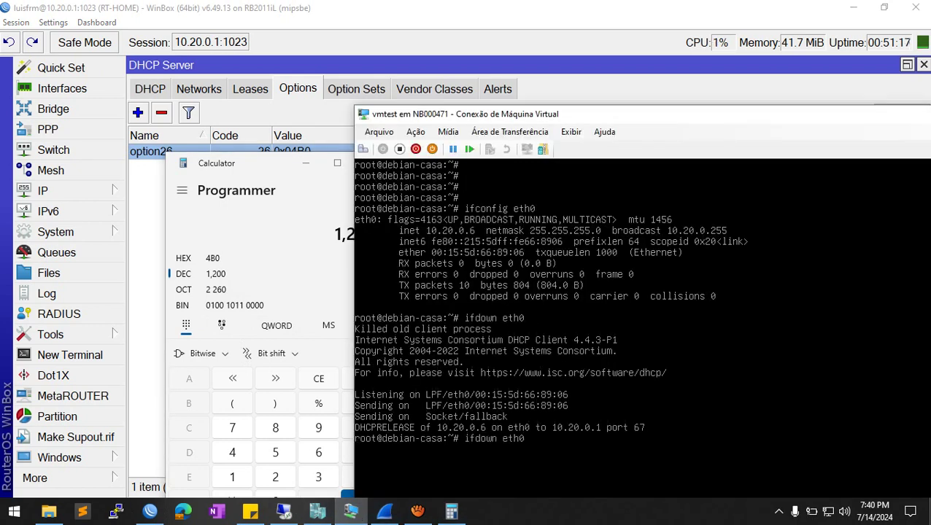
key(Return)
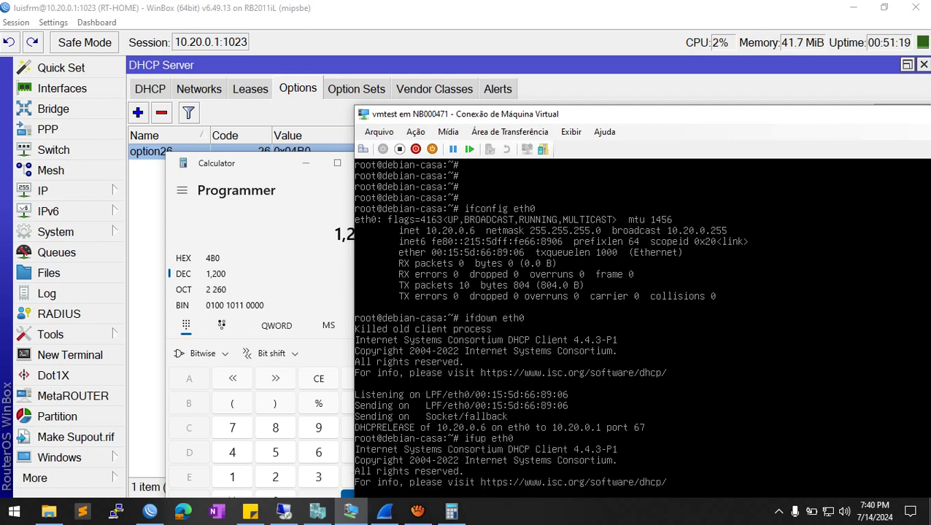
Check the MTU with ifconfig eth0 in a cleared terminal, minimize Calculator and return to the DHCP options in WinBox.
key(ctrl+l)
key(Up)
key(Up)
key(Up)
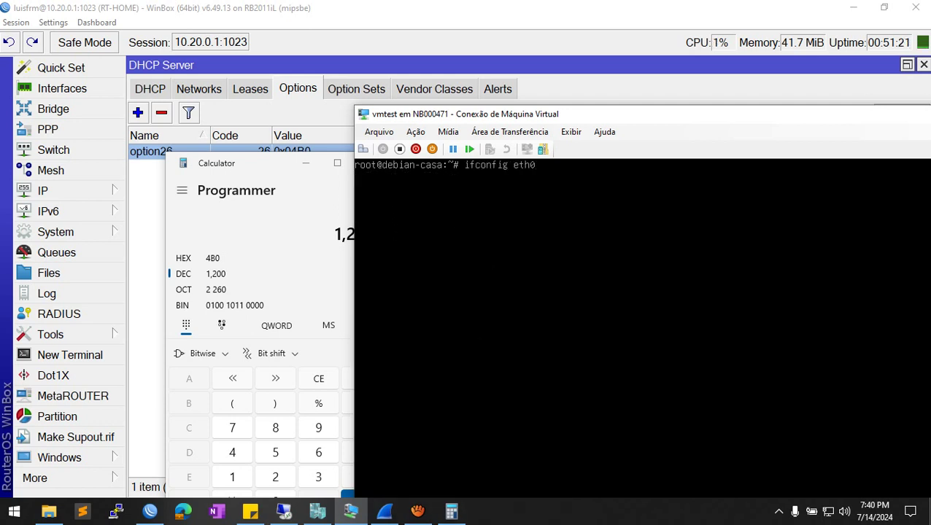
key(Return)
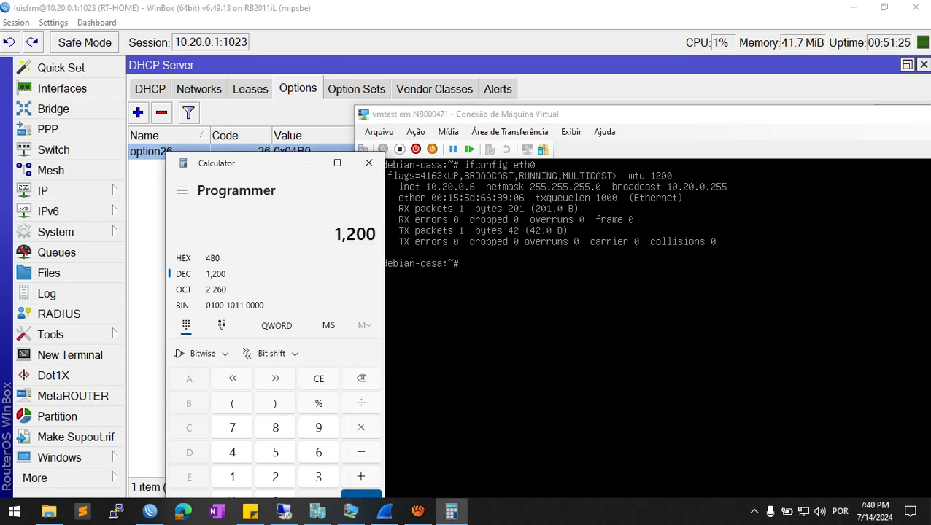
click(305, 163)
click(244, 170)
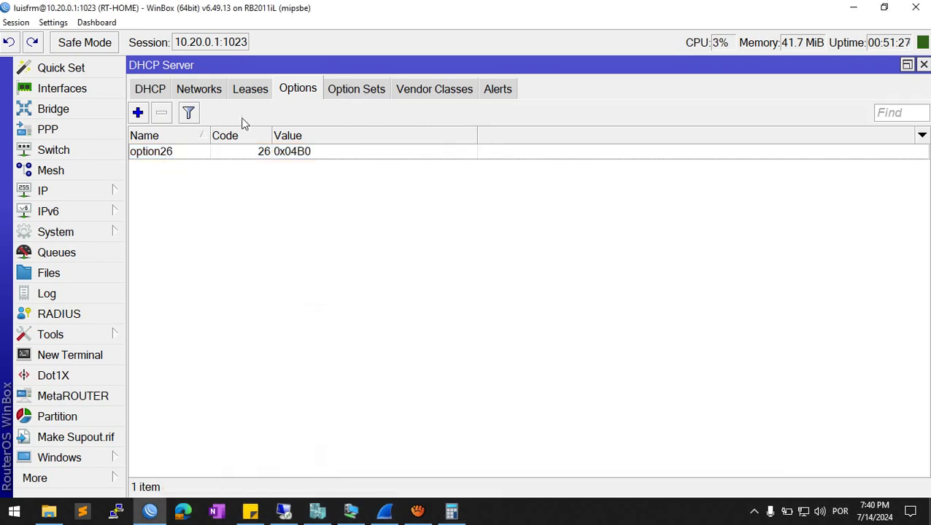